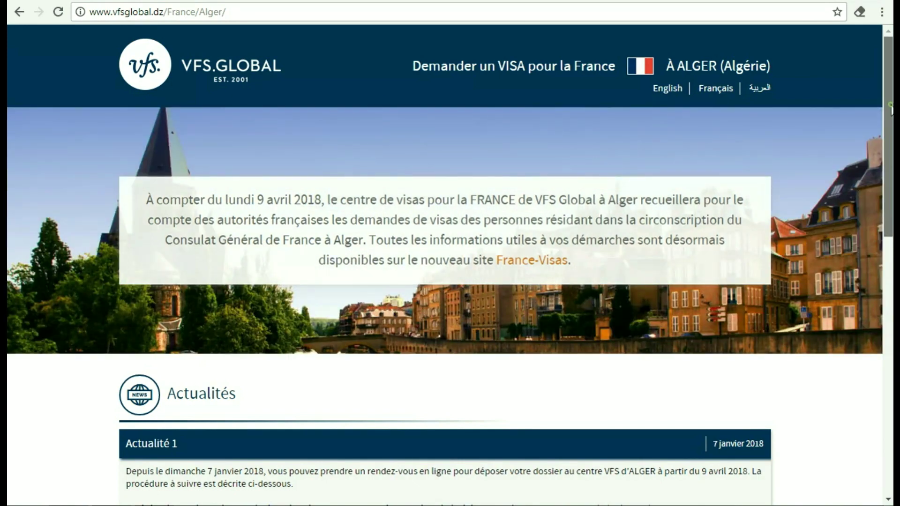
Expand 'Étape 1' on the VFS Global Algiers page and follow the france-visas.gouv.fr/web/dz link
{"action": "mouse_move", "coordinate": [890, 91]}
{"action": "left_mouse_down"}
{"action": "mouse_move", "coordinate": [890, 306]}
{"action": "mouse_move", "coordinate": [890, 87]}
{"action": "left_mouse_up"}
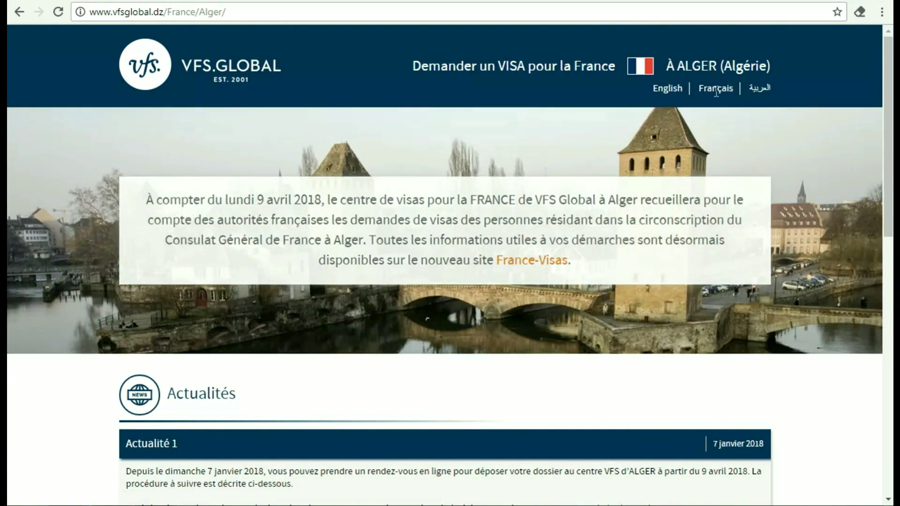
{"action": "left_click_drag", "start_coordinate": [889, 136], "coordinate": [888, 349]}
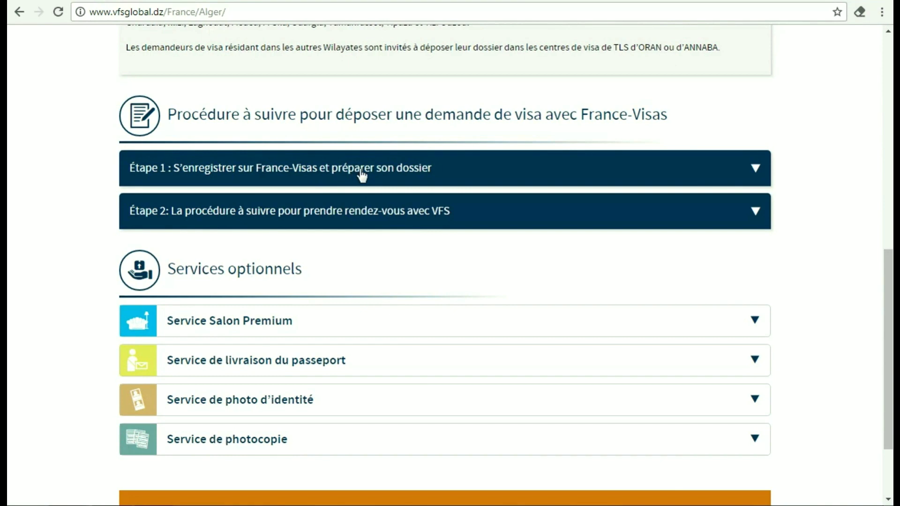
{"action": "left_click", "coordinate": [732, 174]}
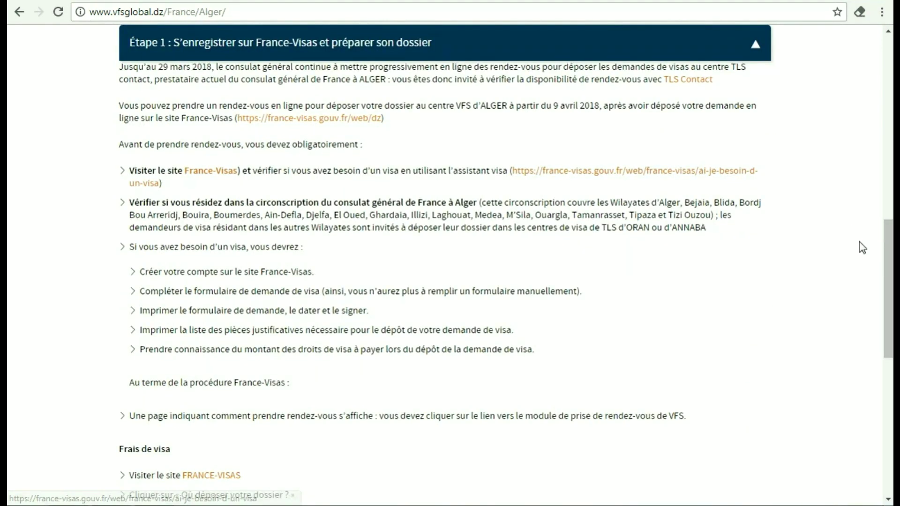
{"action": "scroll", "coordinate": [860, 247], "scroll_direction": "up", "scroll_amount": 1}
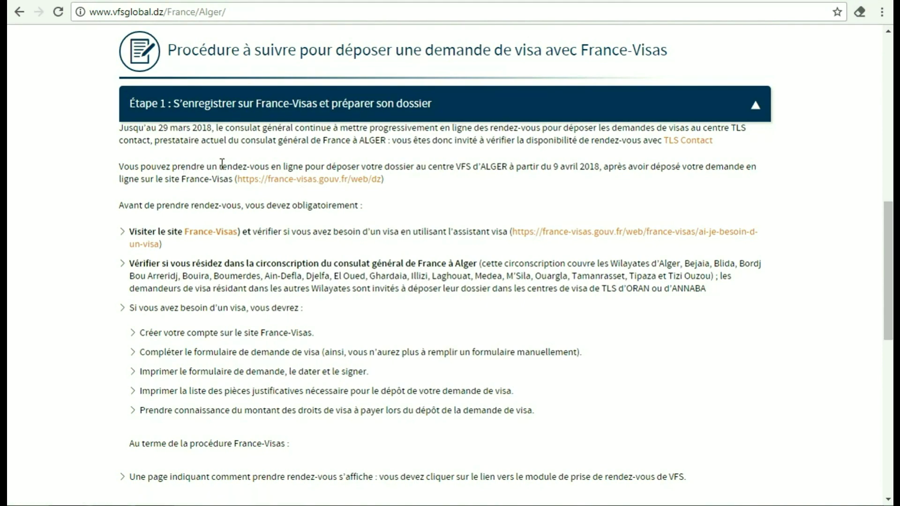
{"action": "left_click", "coordinate": [307, 183]}
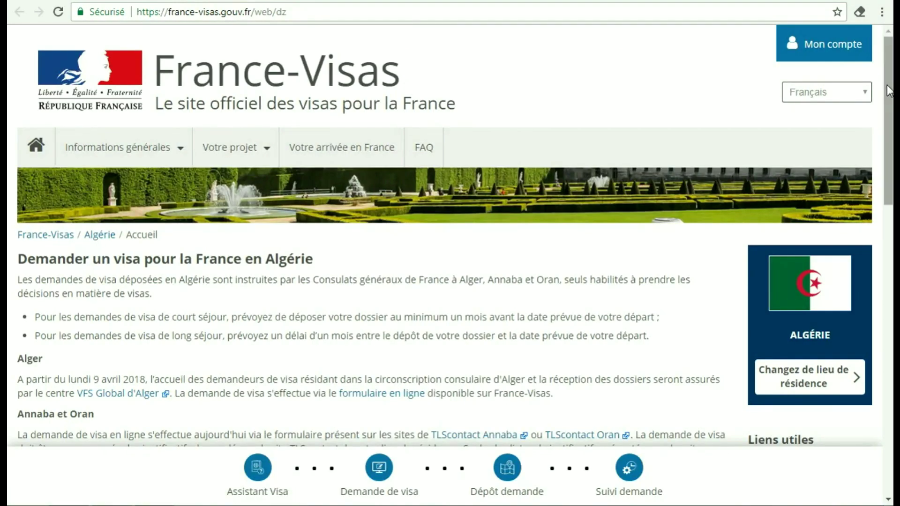
From Mon compte, request a new account with Français as application language and captcha 3772
{"action": "mouse_move", "coordinate": [889, 90]}
{"action": "left_mouse_down"}
{"action": "mouse_move", "coordinate": [891, 165]}
{"action": "mouse_move", "coordinate": [891, 93]}
{"action": "left_mouse_up"}
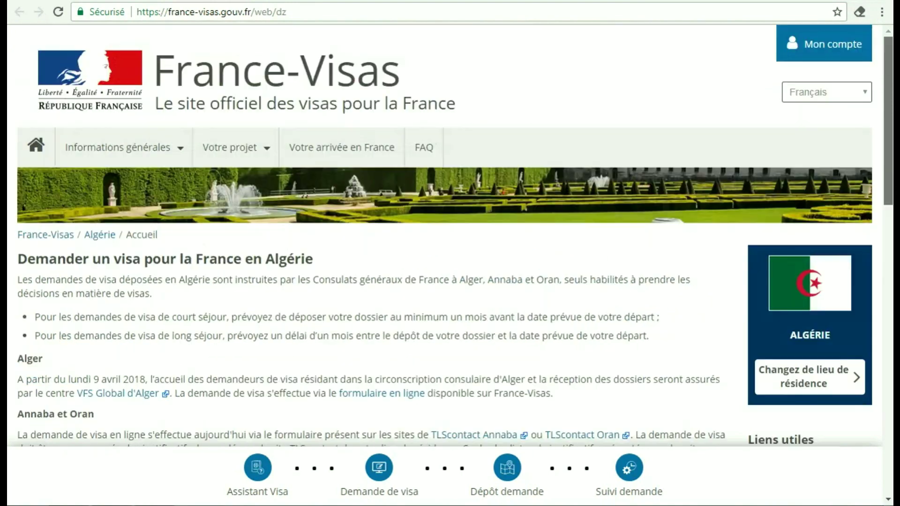
{"action": "left_click", "coordinate": [833, 50]}
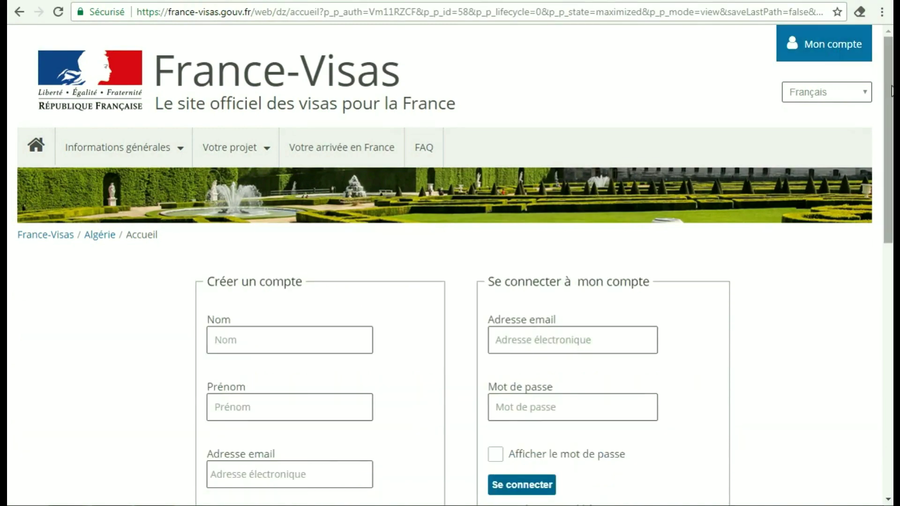
{"action": "left_click_drag", "start_coordinate": [891, 80], "coordinate": [891, 169]}
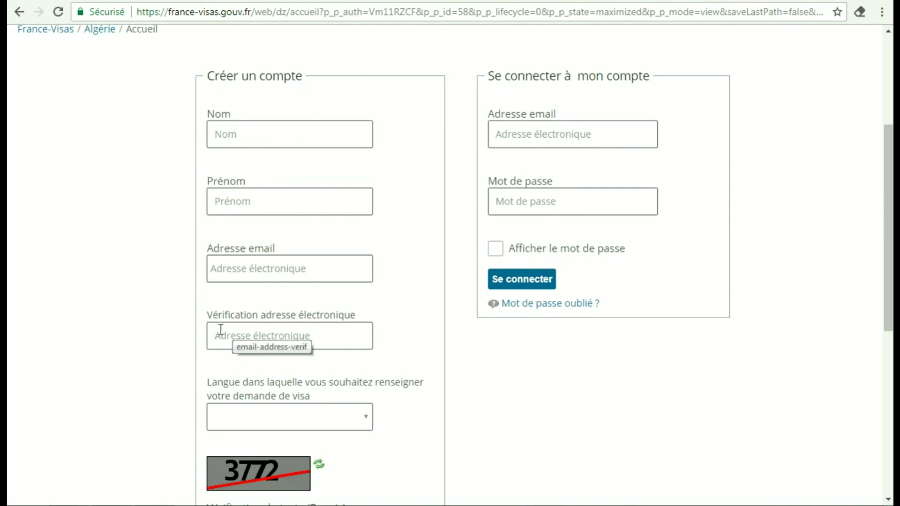
{"action": "left_click", "coordinate": [366, 422]}
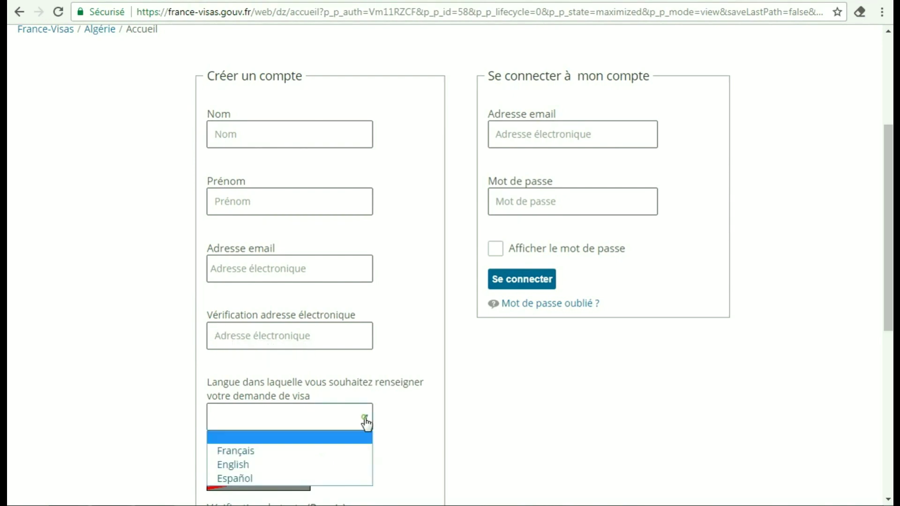
{"action": "left_click", "coordinate": [309, 452]}
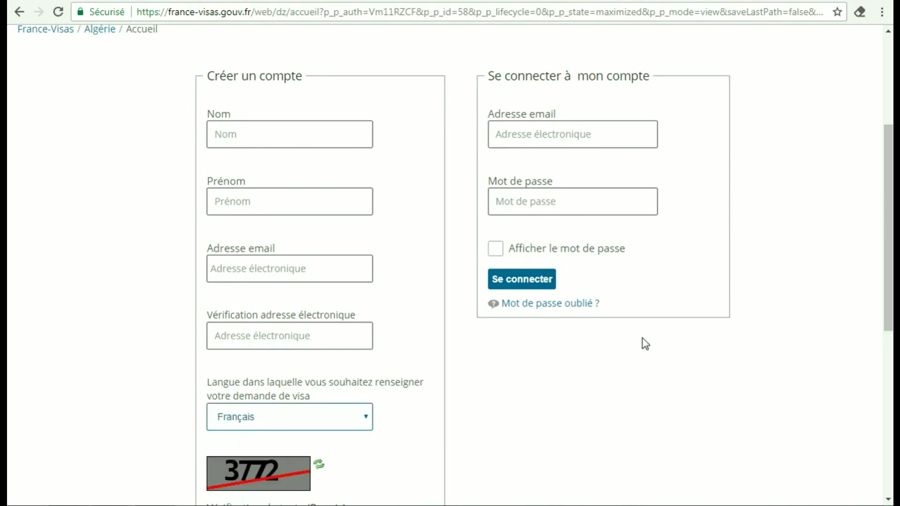
{"action": "left_click_drag", "start_coordinate": [885, 253], "coordinate": [885, 334]}
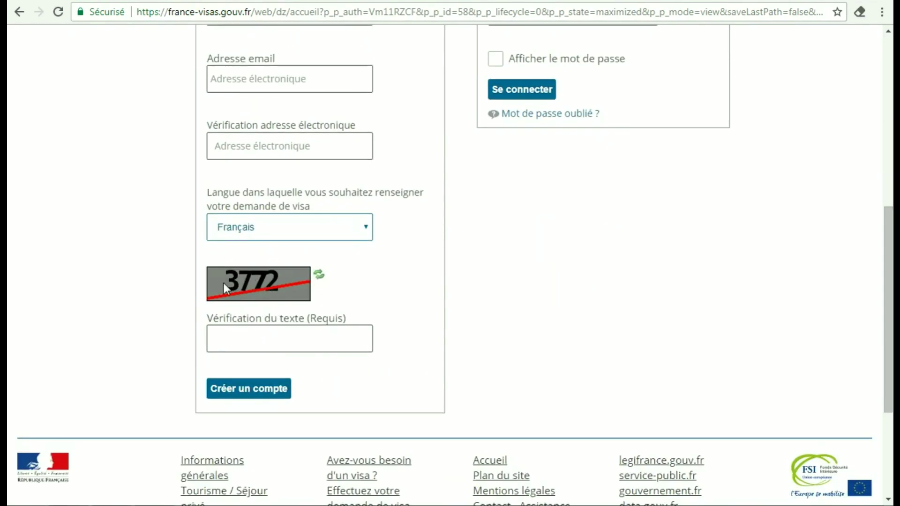
{"action": "left_click", "coordinate": [241, 338]}
{"action": "type", "text": "3772"}
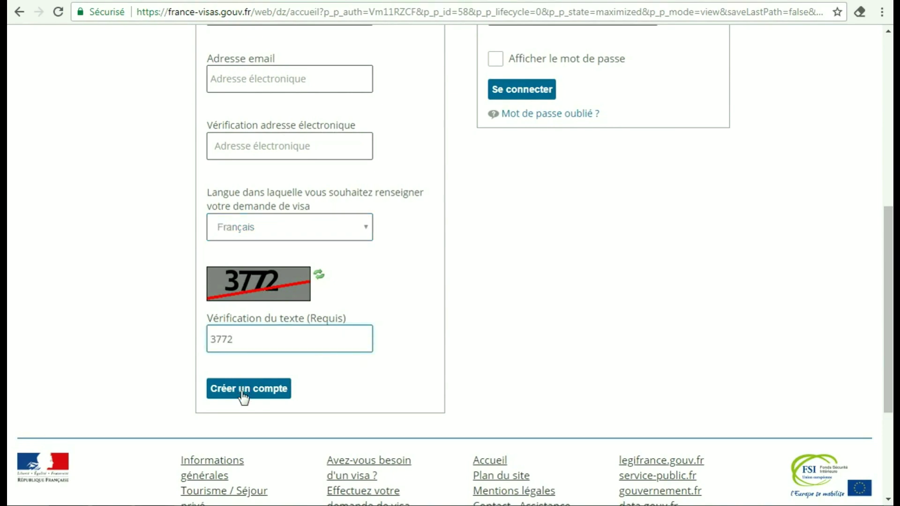
{"action": "left_click", "coordinate": [242, 392]}
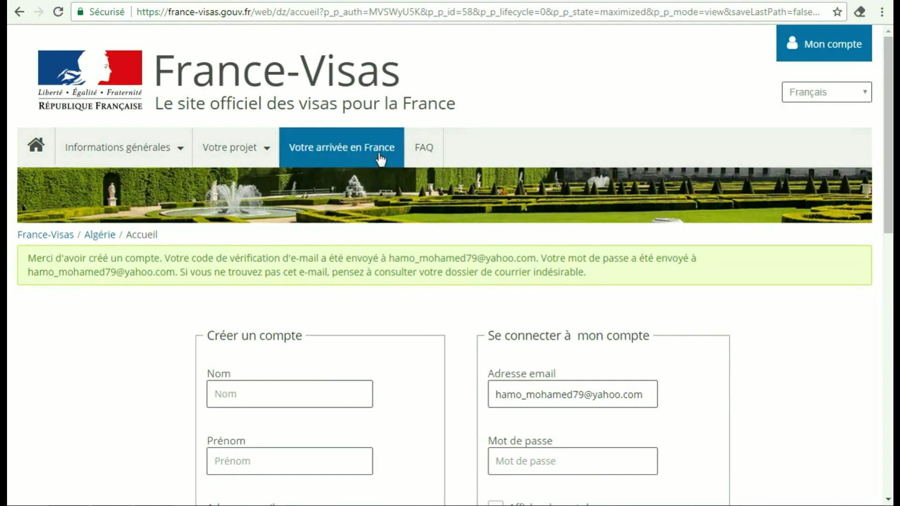
Switch to the Yahoo Mail inbox holding the two France-Visas messages
{"action": "left_click", "coordinate": [466, 1]}
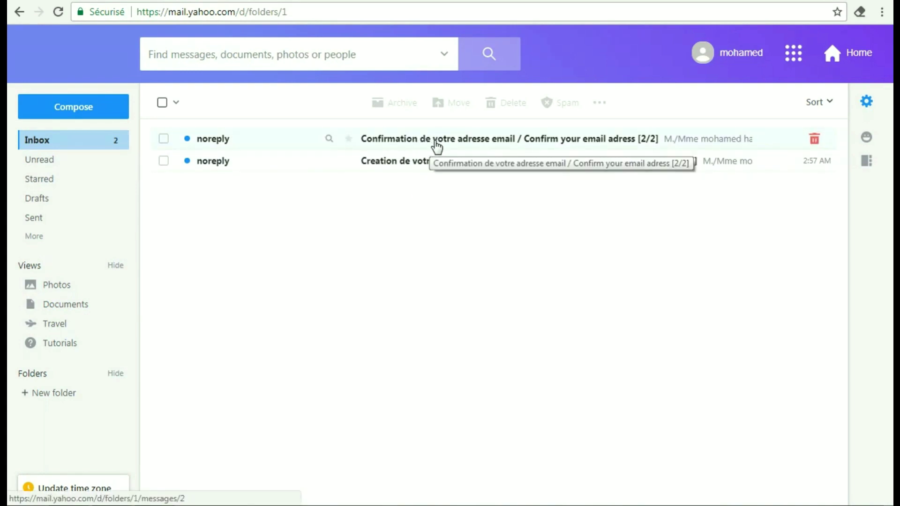
Open the 'Confirmation de votre adresse email' message and follow its verify_email_address link
{"action": "left_click", "coordinate": [454, 141]}
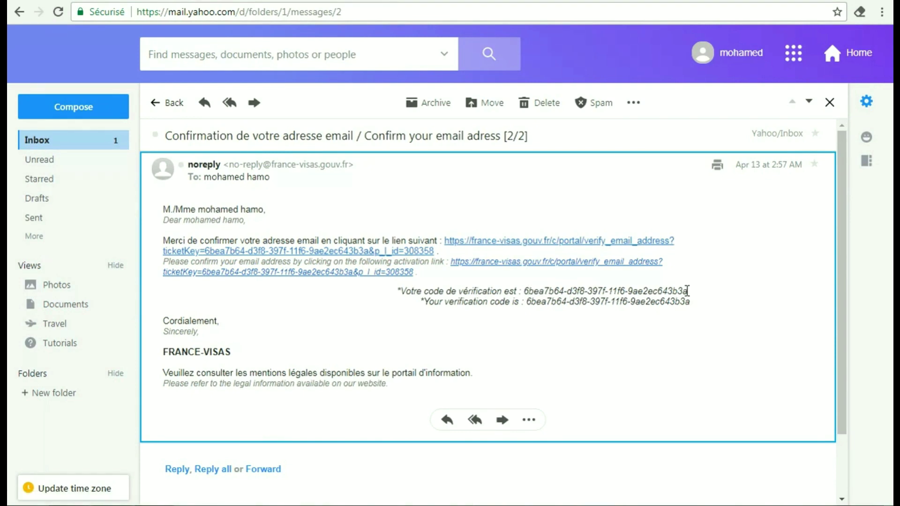
{"action": "left_click", "coordinate": [571, 249]}
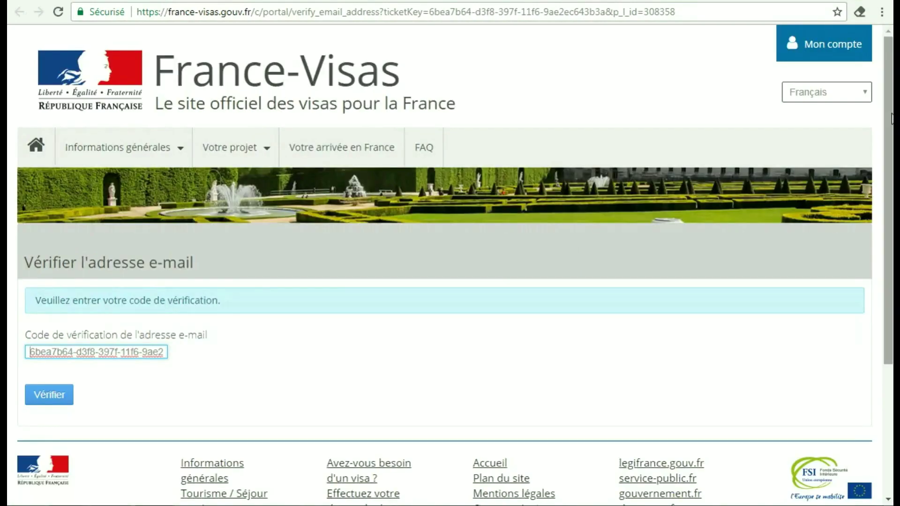
Copy the verification code from the confirmation email and submit it on the 'Vérifier l'adresse e-mail' page
{"action": "mouse_move", "coordinate": [892, 99]}
{"action": "left_mouse_down"}
{"action": "mouse_move", "coordinate": [893, 143]}
{"action": "mouse_move", "coordinate": [892, 89]}
{"action": "left_mouse_up"}
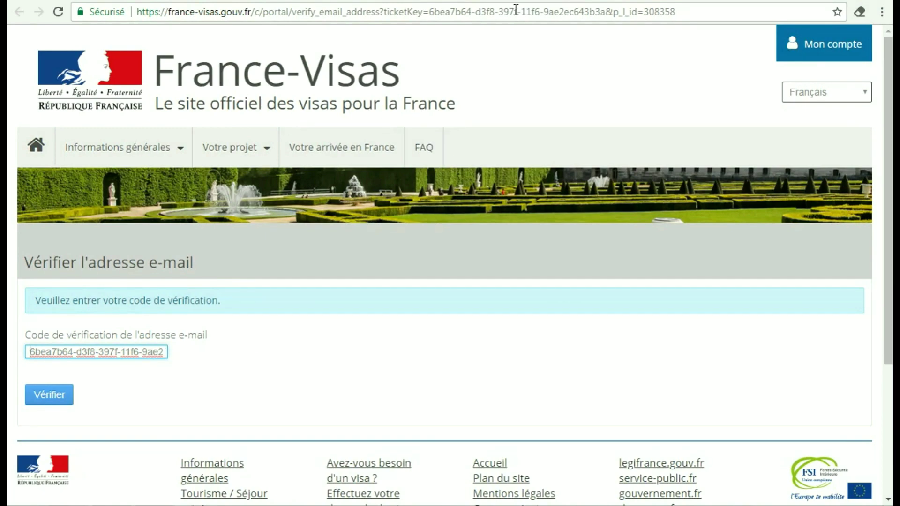
{"action": "key", "text": "ctrl+Tab"}
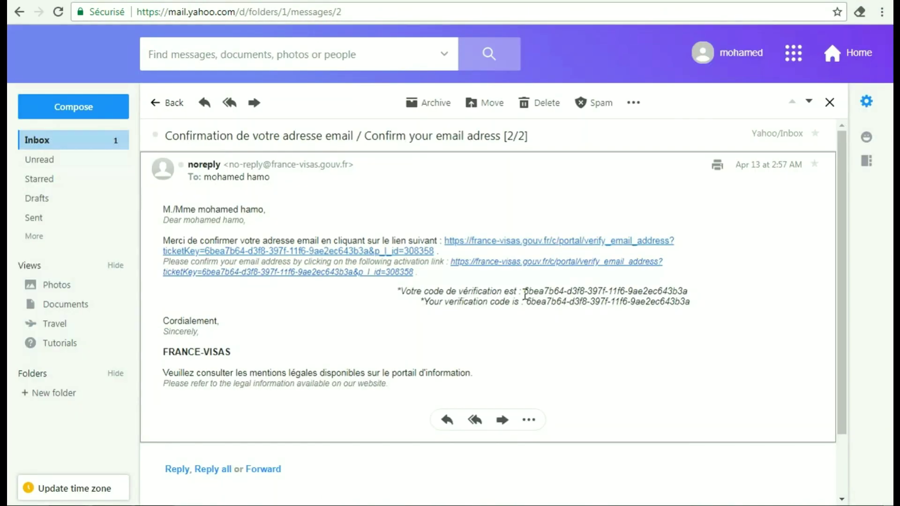
{"action": "left_click_drag", "start_coordinate": [525, 291], "coordinate": [684, 294]}
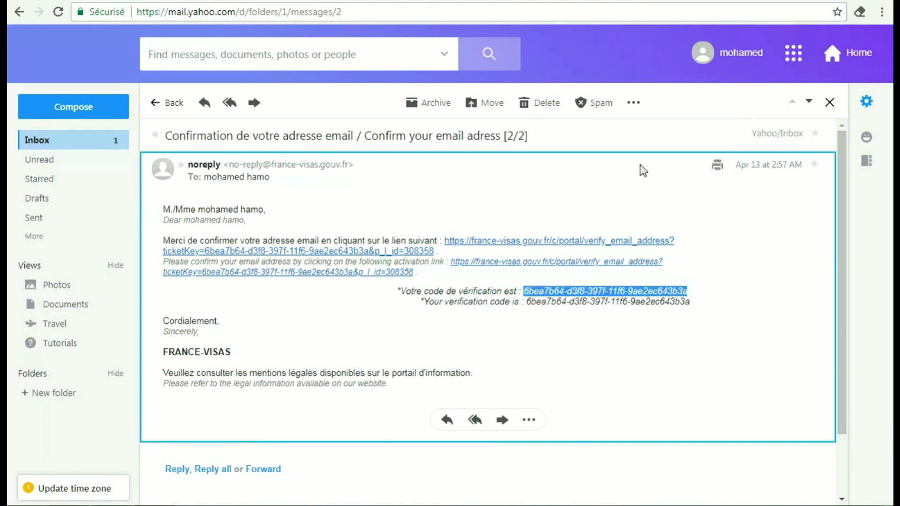
{"action": "key", "text": "ctrl+Tab"}
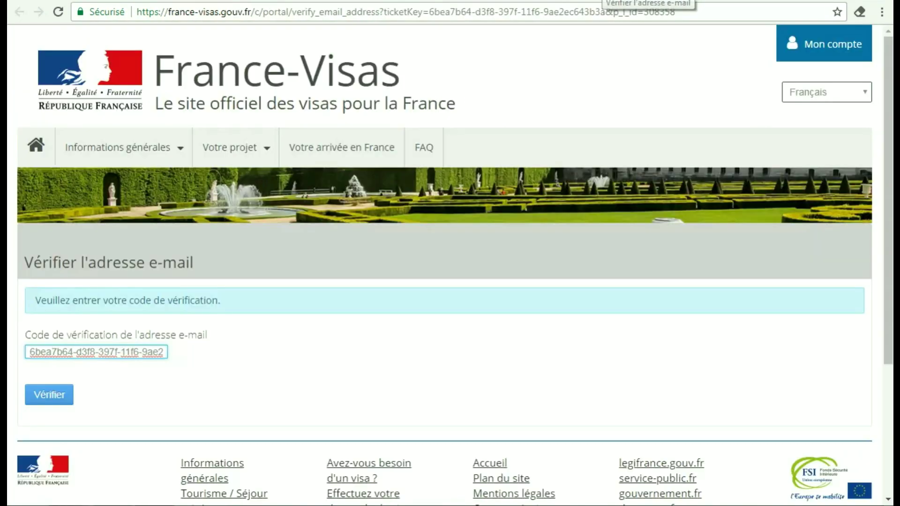
{"action": "left_click", "coordinate": [52, 401]}
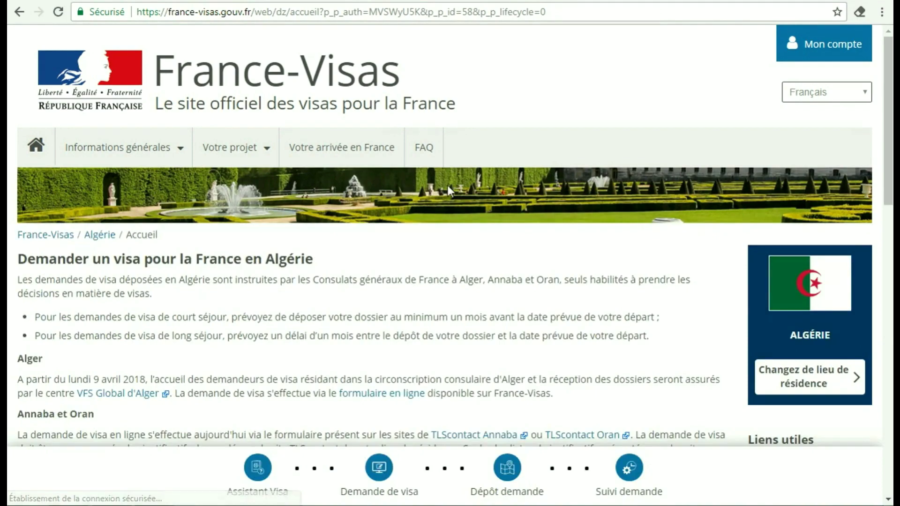
Browse the France-Visas Algeria home page, then go to the Mon compte sign-in page
{"action": "scroll", "coordinate": [888, 136], "scroll_direction": "down", "scroll_amount": 6}
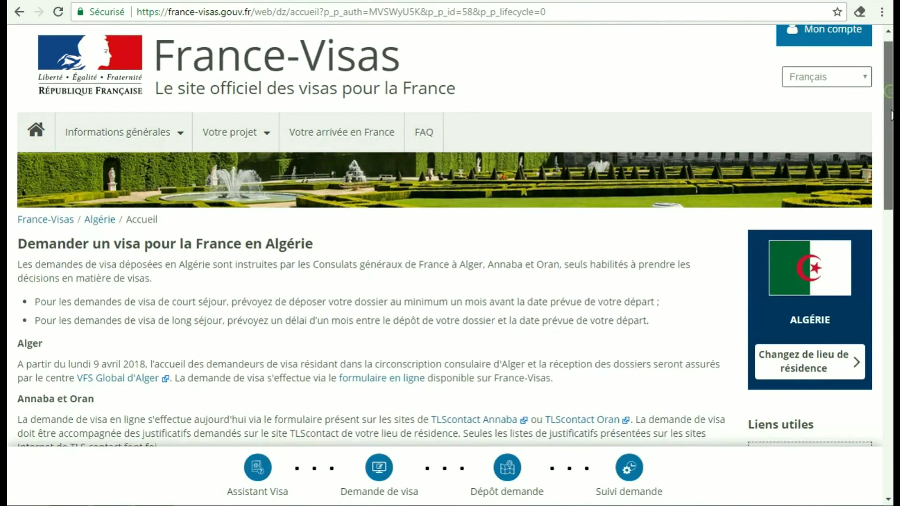
{"action": "scroll", "coordinate": [371, 235], "scroll_direction": "down", "scroll_amount": 1}
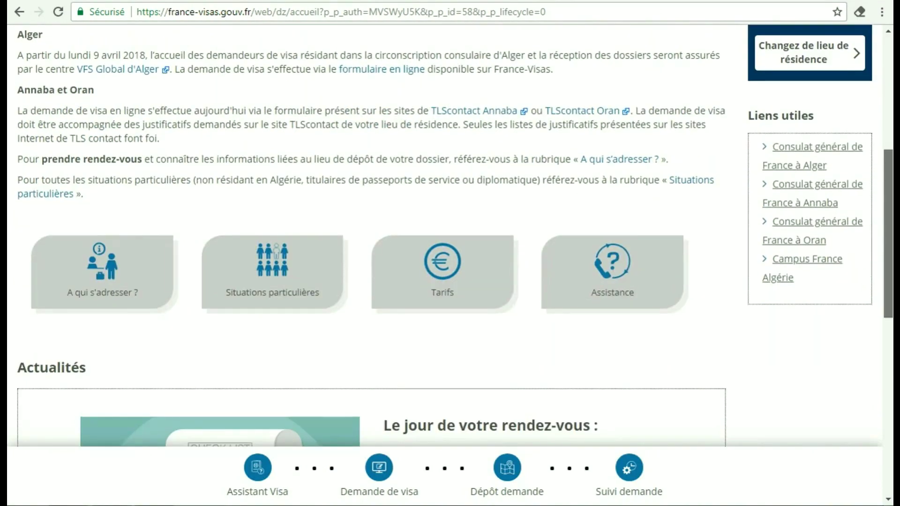
{"action": "scroll", "coordinate": [371, 235], "scroll_direction": "down", "scroll_amount": 6}
{"action": "scroll", "coordinate": [370, 234], "scroll_direction": "up", "scroll_amount": 10}
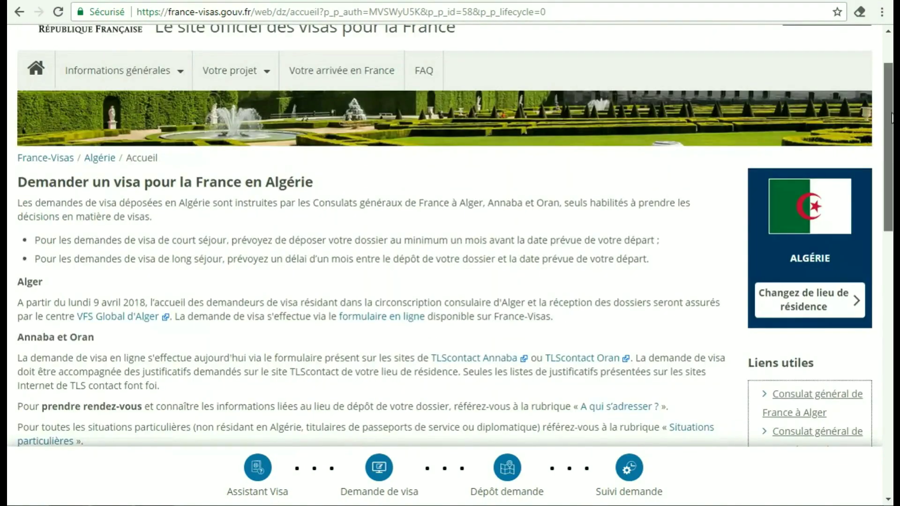
{"action": "left_click_drag", "start_coordinate": [892, 118], "coordinate": [891, 87]}
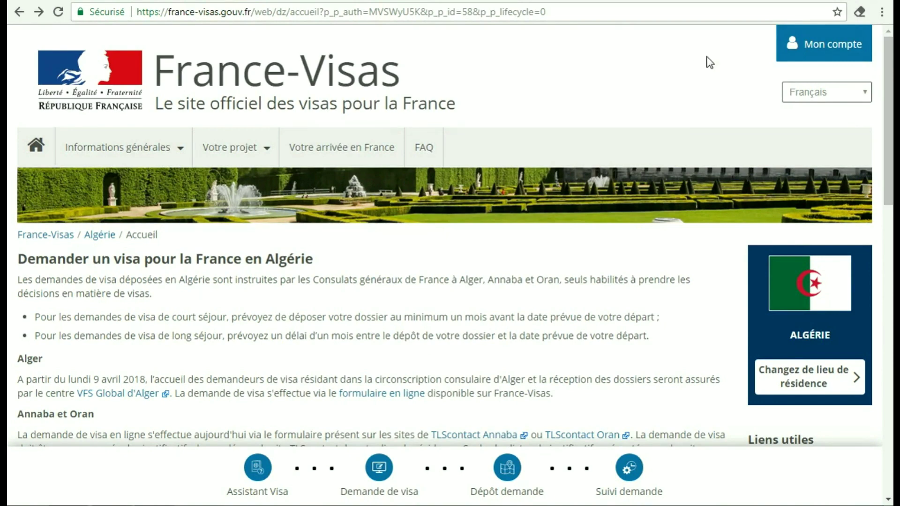
{"action": "left_click", "coordinate": [829, 52]}
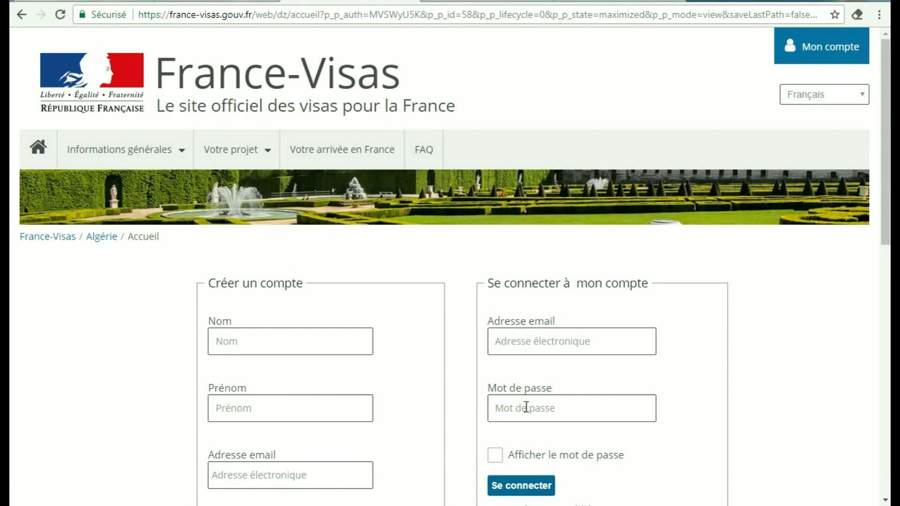
Start a password reset via 'Mot de passe oublié ?' and switch to Yahoo Mail
{"action": "left_click_drag", "start_coordinate": [886, 229], "coordinate": [888, 271]}
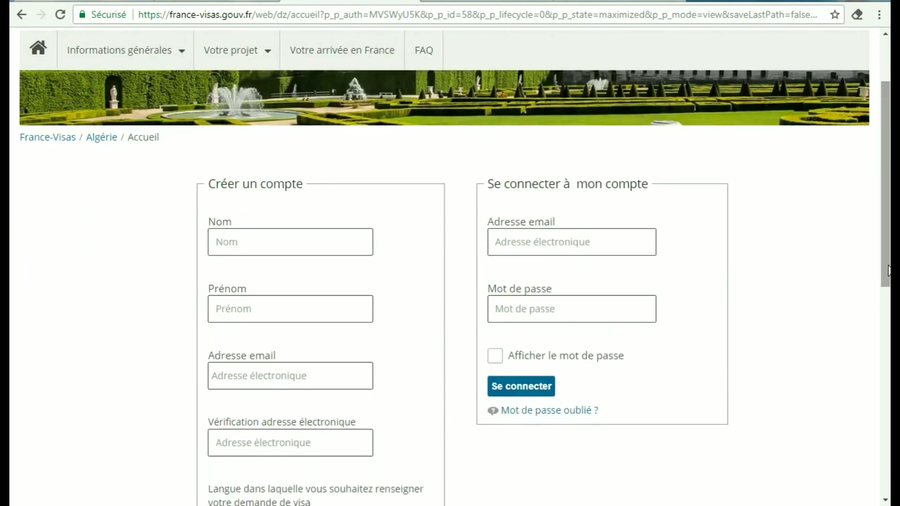
{"action": "left_click", "coordinate": [542, 413]}
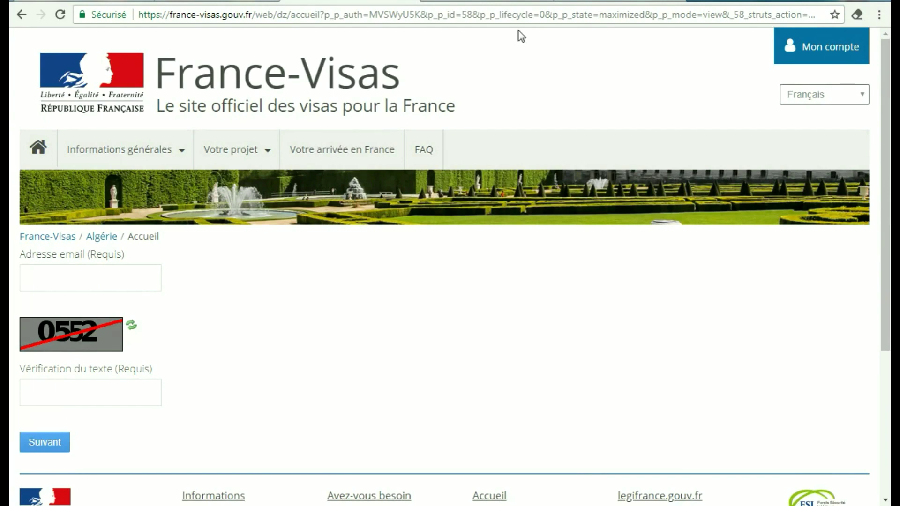
{"action": "left_click", "coordinate": [483, 3]}
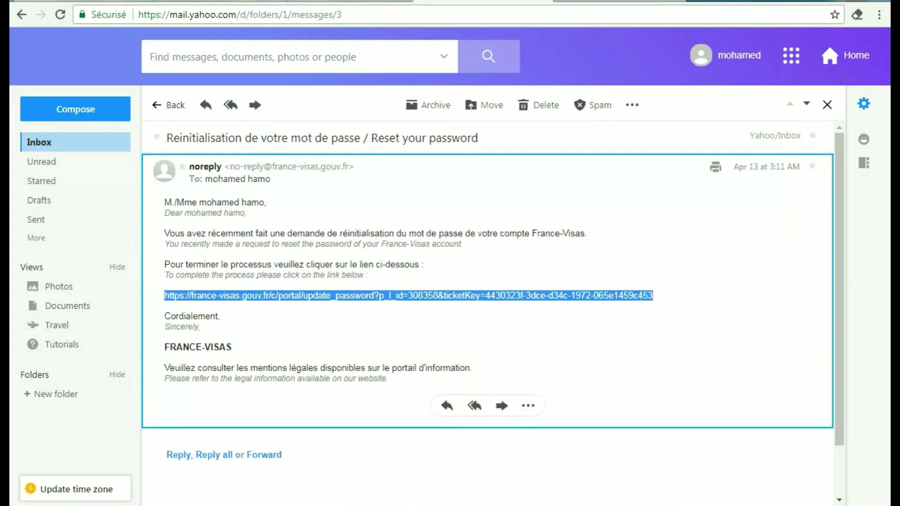
Copy the reset link from the 'Réinitialisation de votre mot de passe' email into a new tab's clipboard-ready state
{"action": "left_click", "coordinate": [60, 151]}
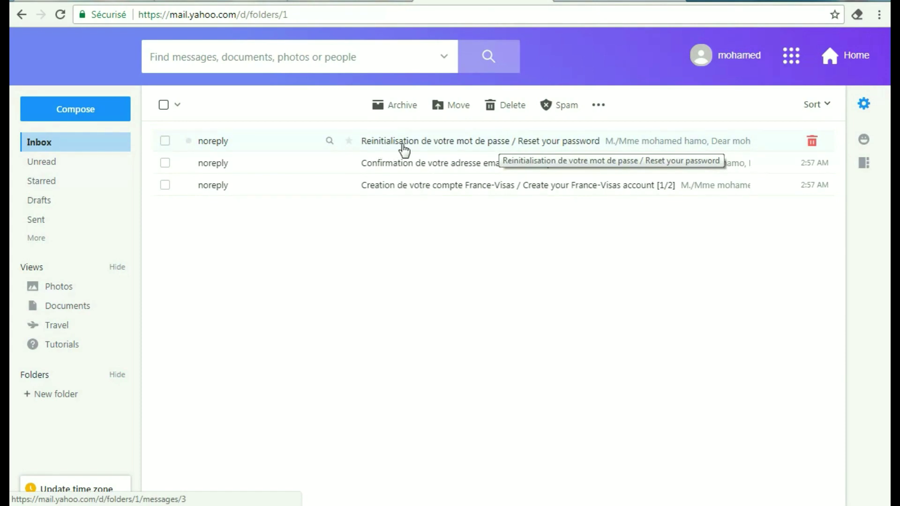
{"action": "left_click", "coordinate": [542, 145]}
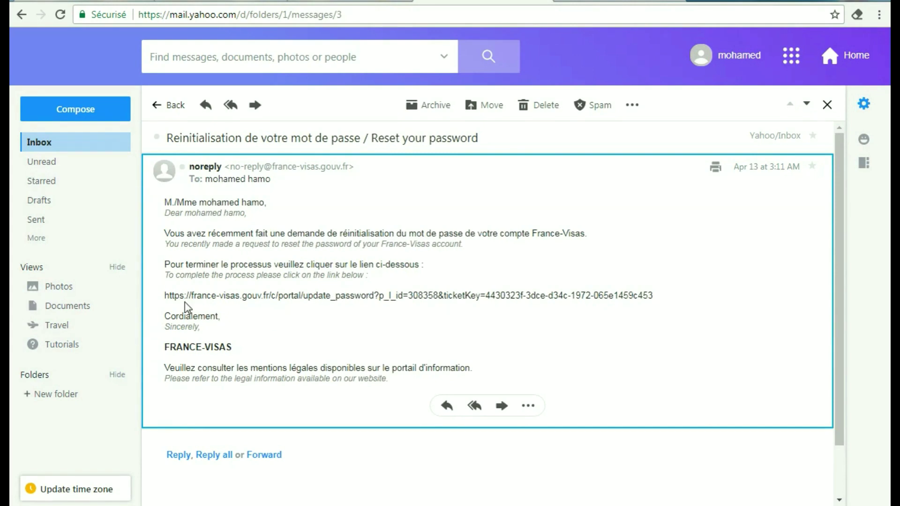
{"action": "left_click_drag", "start_coordinate": [165, 295], "coordinate": [660, 305]}
{"action": "key", "text": "ctrl+c"}
{"action": "right_click", "coordinate": [644, 299]}
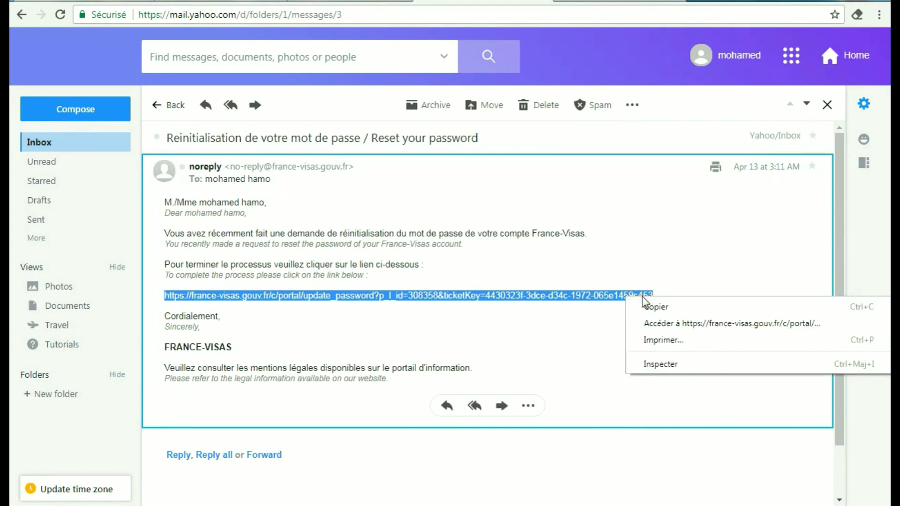
{"action": "left_click", "coordinate": [651, 306]}
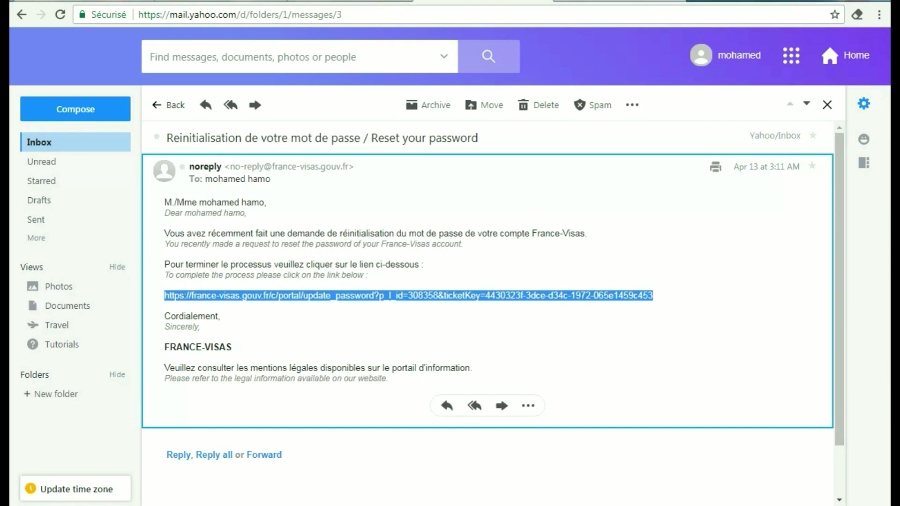
{"action": "key", "text": "ctrl+t"}
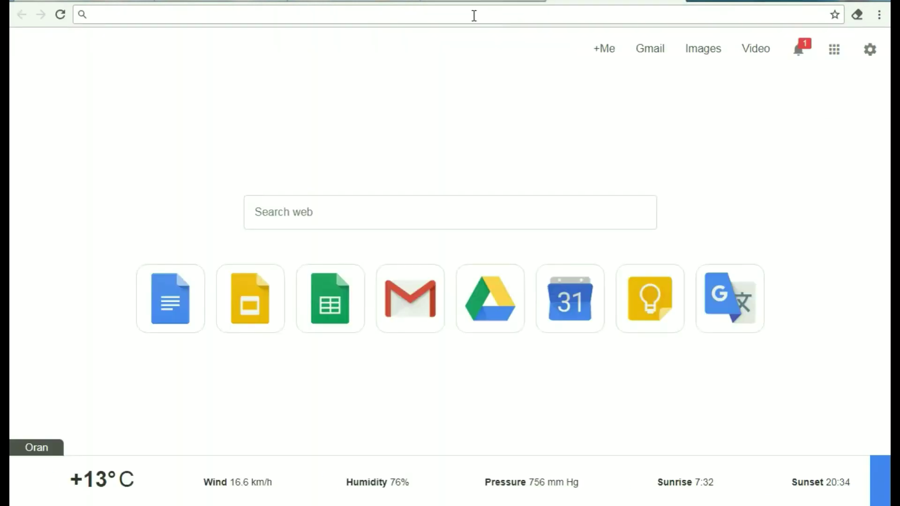
Paste the copied reset link into the address bar and load the password-reset page
{"action": "right_click", "coordinate": [472, 16]}
{"action": "left_click", "coordinate": [509, 84]}
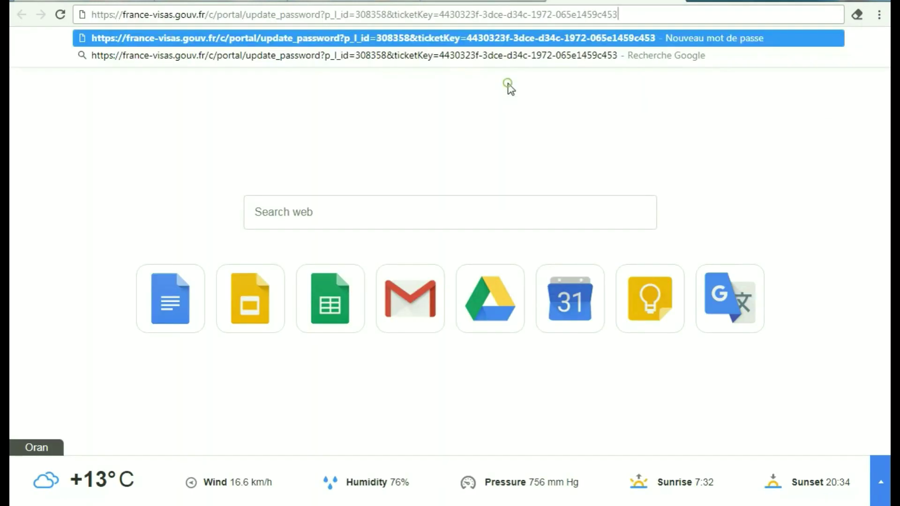
{"action": "key", "text": "Return"}
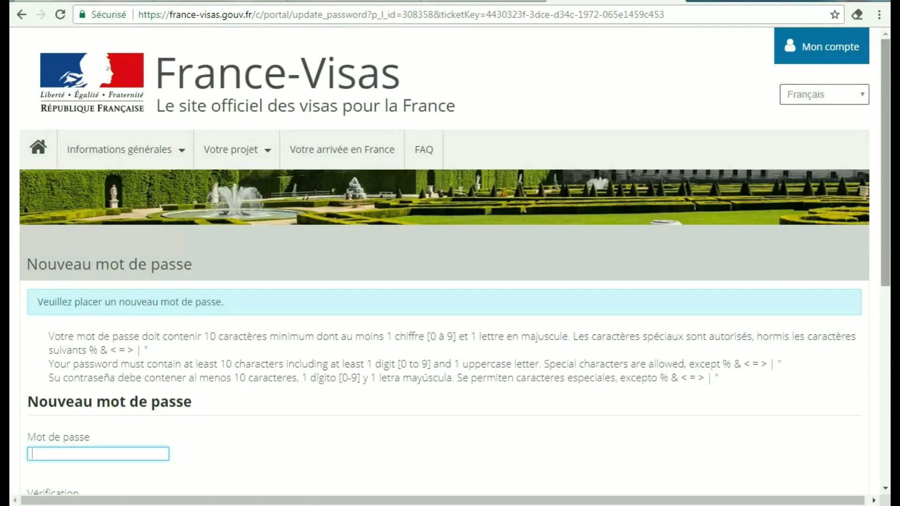
Enter and confirm the new account password, then save it
{"action": "scroll", "coordinate": [889, 79], "scroll_direction": "down", "scroll_amount": 3}
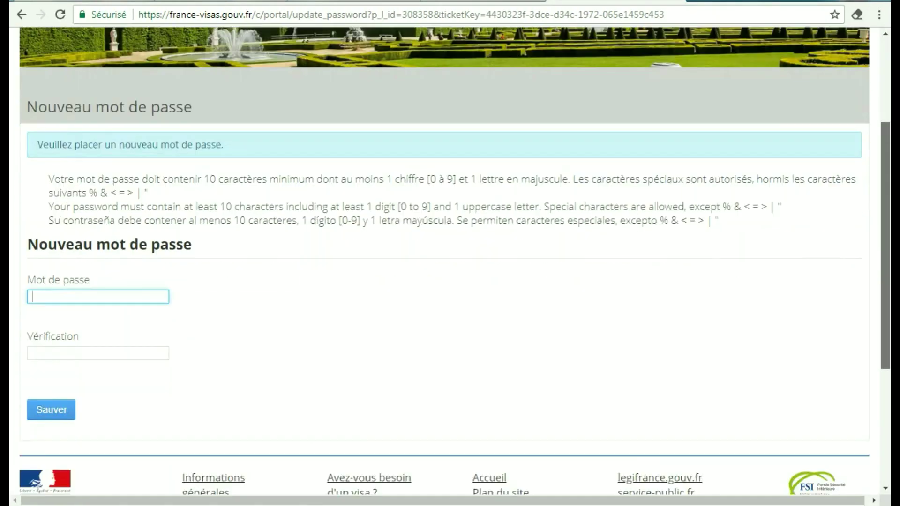
{"action": "scroll", "coordinate": [454, 260], "scroll_direction": "up", "scroll_amount": 2}
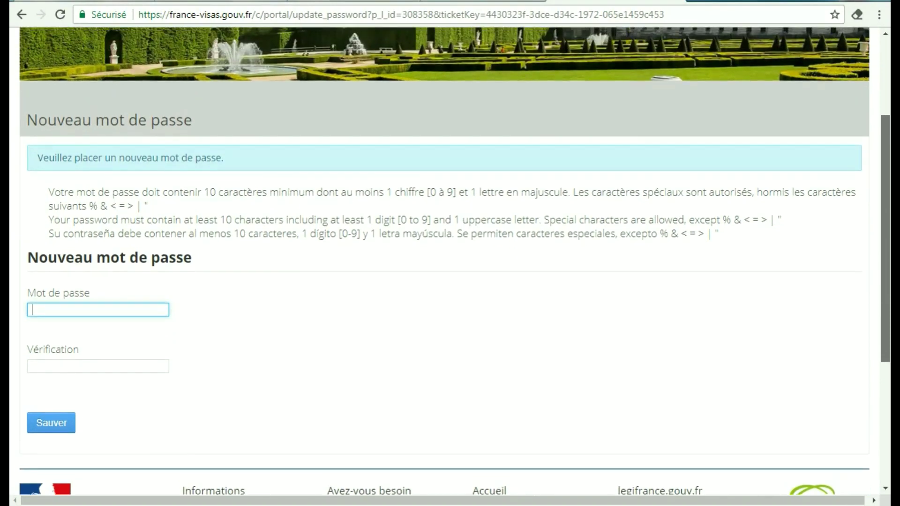
{"action": "scroll", "coordinate": [528, 202], "scroll_direction": "down", "scroll_amount": 1}
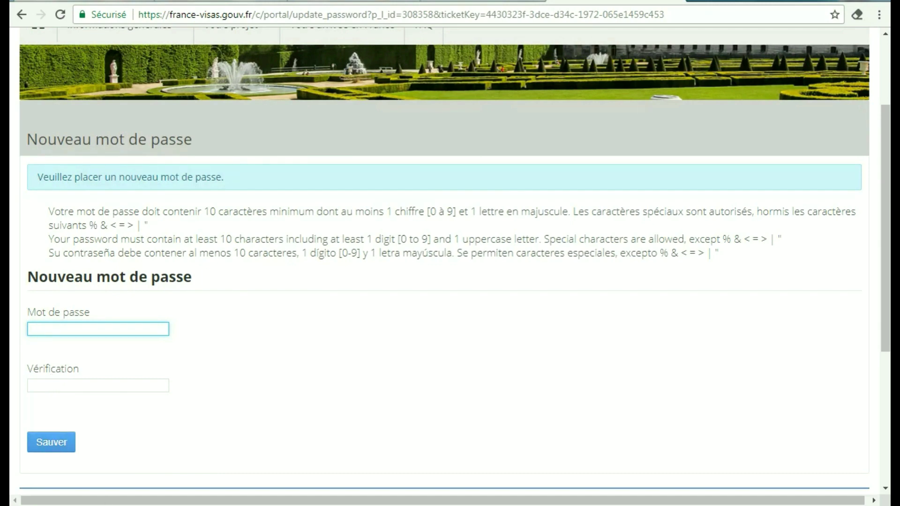
{"action": "left_click", "coordinate": [51, 449]}
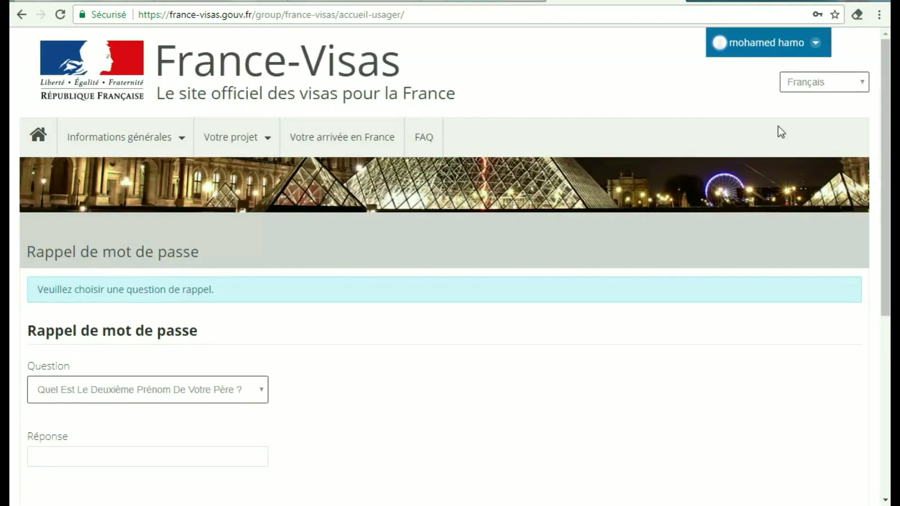
Enter the father's middle name as the security answer on 'Rappel de mot de passe' and save
{"action": "scroll", "coordinate": [888, 99], "scroll_direction": "down", "scroll_amount": 5}
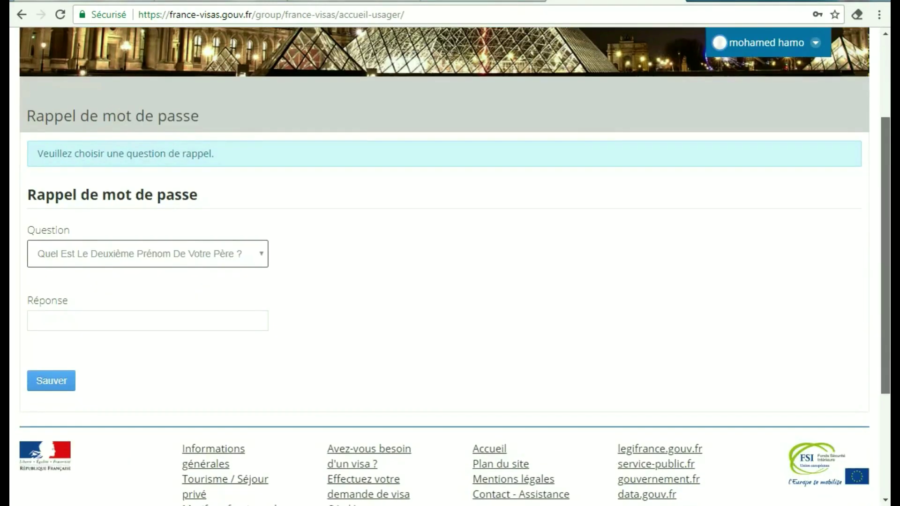
{"action": "scroll", "coordinate": [887, 100], "scroll_direction": "up", "scroll_amount": 5}
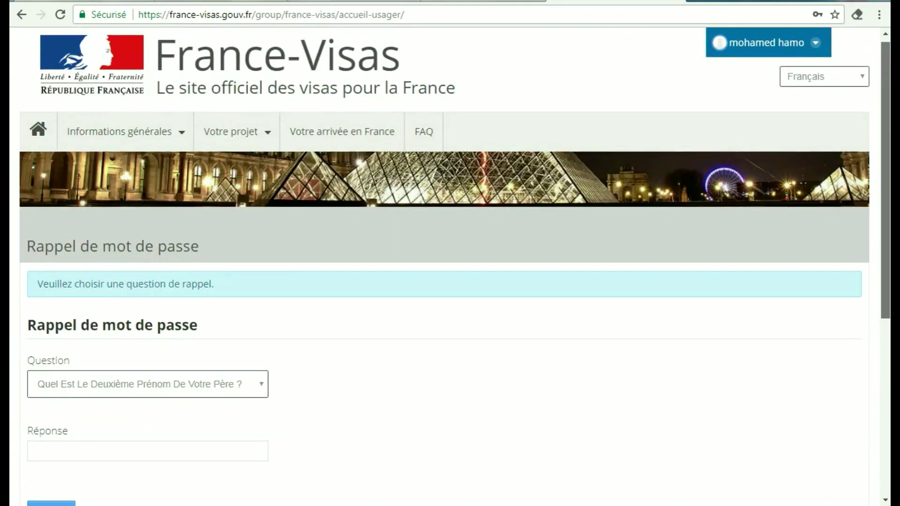
{"action": "scroll", "coordinate": [887, 99], "scroll_direction": "down", "scroll_amount": 2}
{"action": "scroll", "coordinate": [889, 173], "scroll_direction": "down", "scroll_amount": 2}
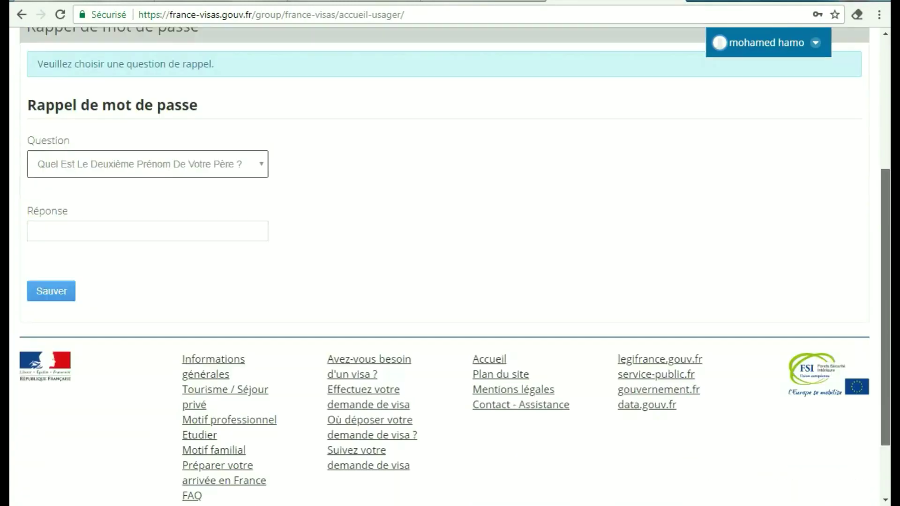
{"action": "scroll", "coordinate": [889, 82], "scroll_direction": "up", "scroll_amount": 5}
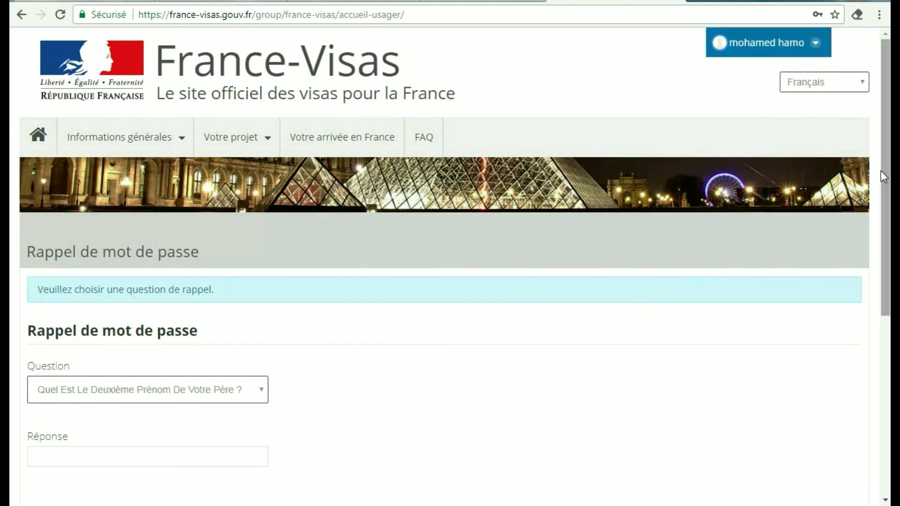
{"action": "left_click_drag", "start_coordinate": [886, 168], "coordinate": [888, 181]}
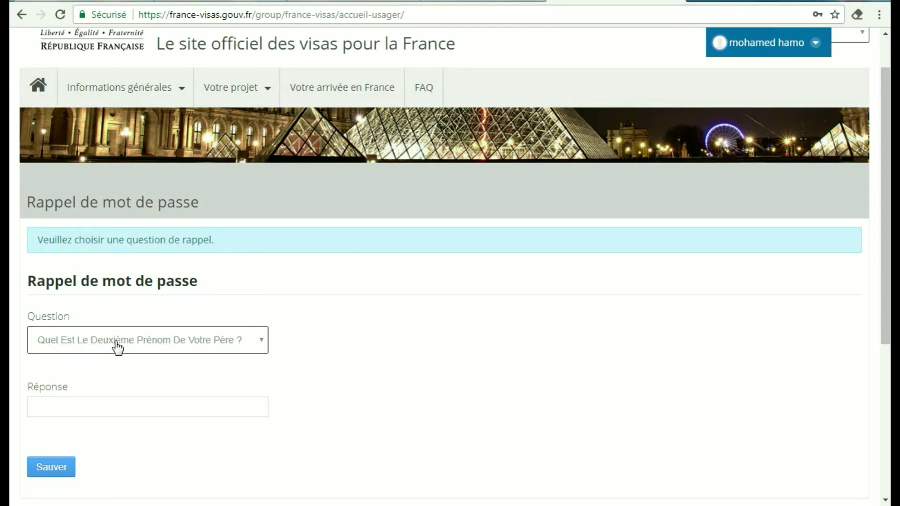
{"action": "left_click", "coordinate": [178, 409]}
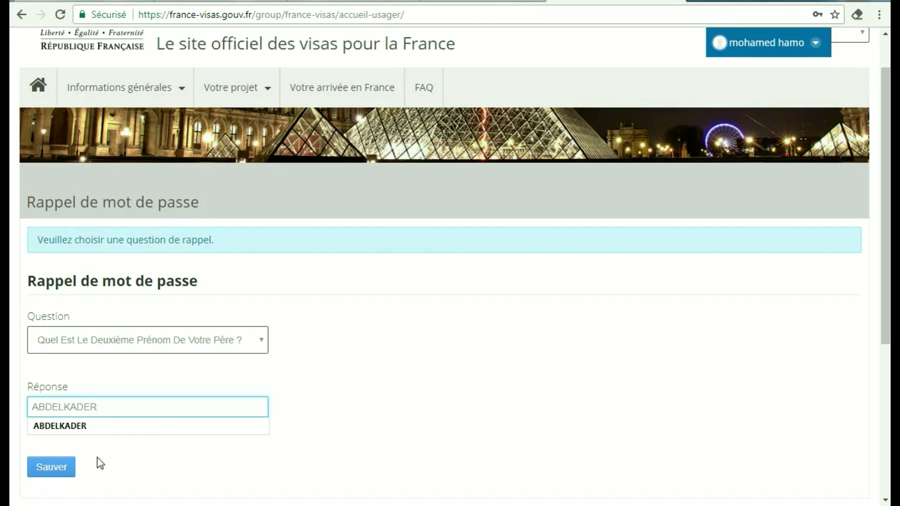
{"action": "left_click", "coordinate": [60, 469]}
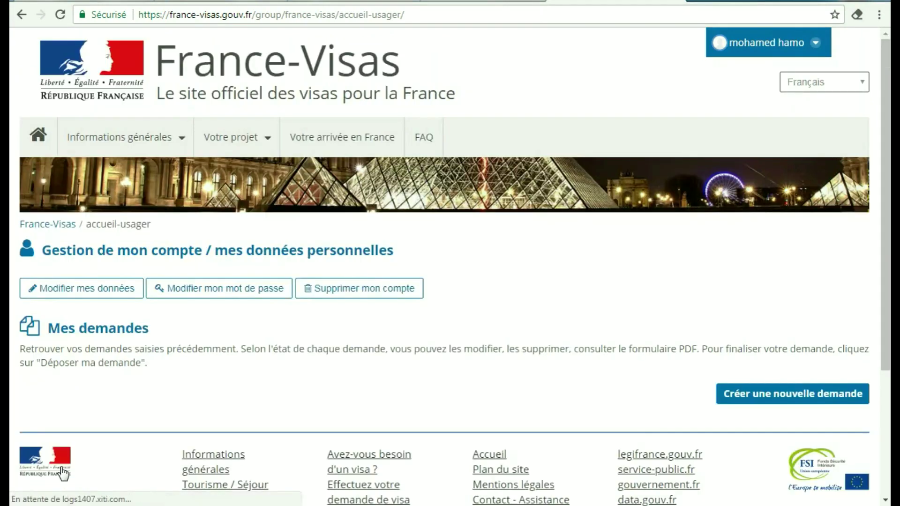
Start a new visa application with Créer une nouvelle demande on the Gestion de mon compte page
{"action": "scroll", "coordinate": [859, 214], "scroll_direction": "down", "scroll_amount": 4}
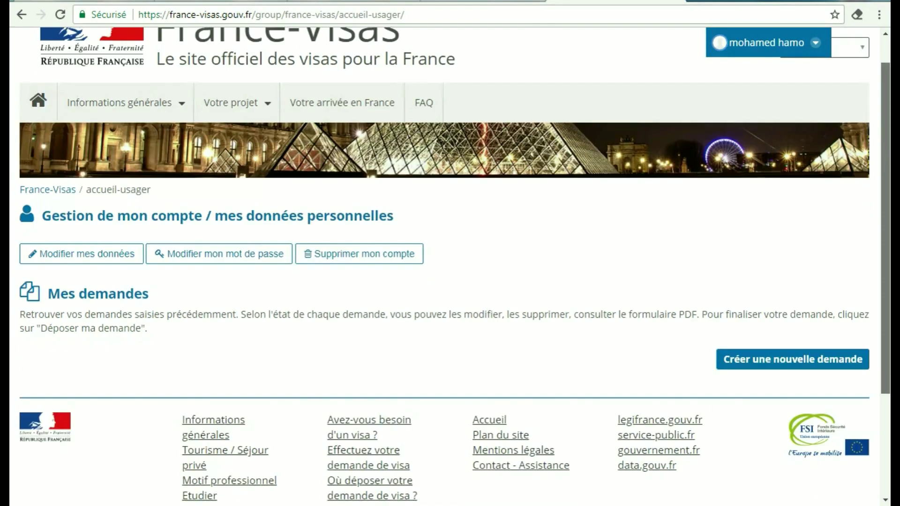
{"action": "scroll", "coordinate": [454, 266], "scroll_direction": "up", "scroll_amount": 4}
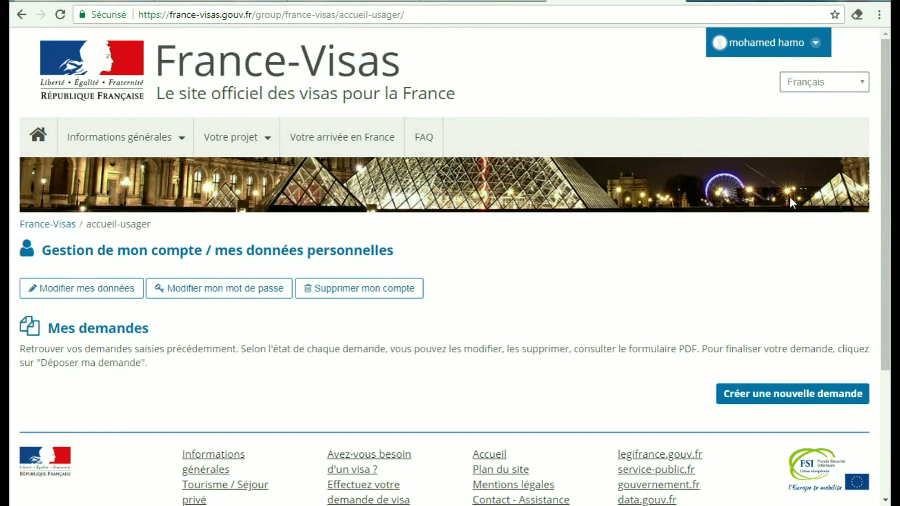
{"action": "left_click_drag", "start_coordinate": [886, 203], "coordinate": [886, 257]}
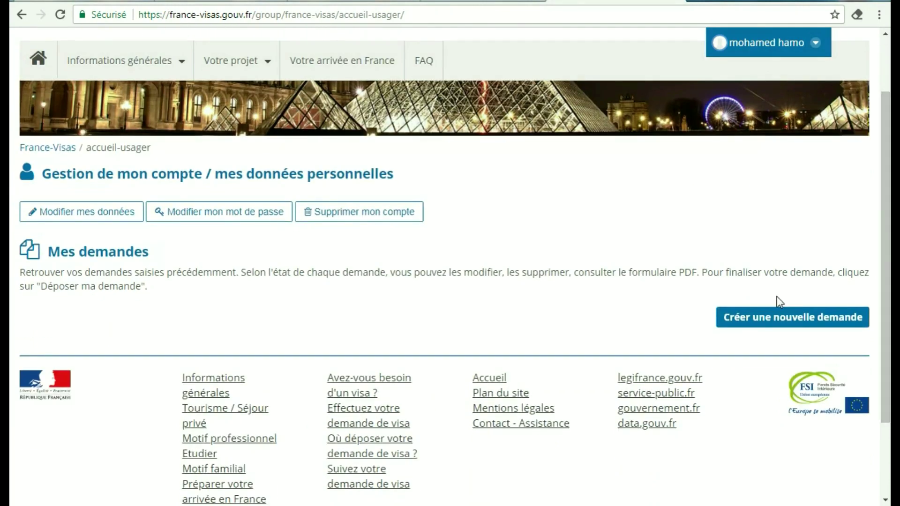
{"action": "left_click", "coordinate": [776, 322]}
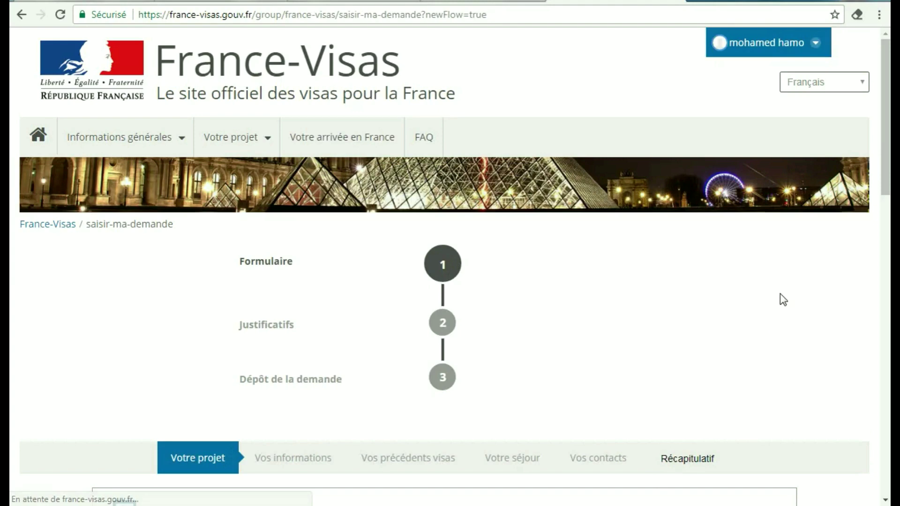
{"action": "scroll", "coordinate": [889, 136], "scroll_direction": "down", "scroll_amount": 1}
{"action": "scroll", "coordinate": [889, 136], "scroll_direction": "down", "scroll_amount": 10}
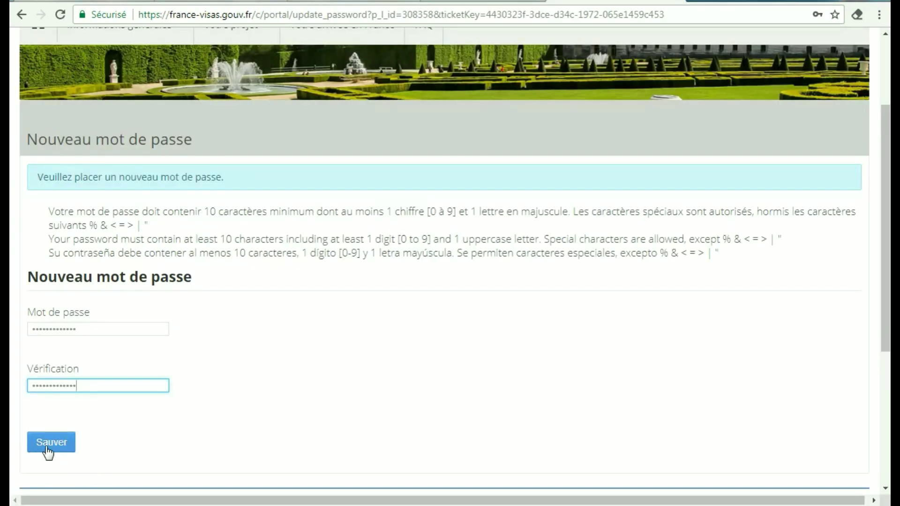
Save the new password on the Nouveau mot de passe page
{"action": "left_click", "coordinate": [51, 445]}
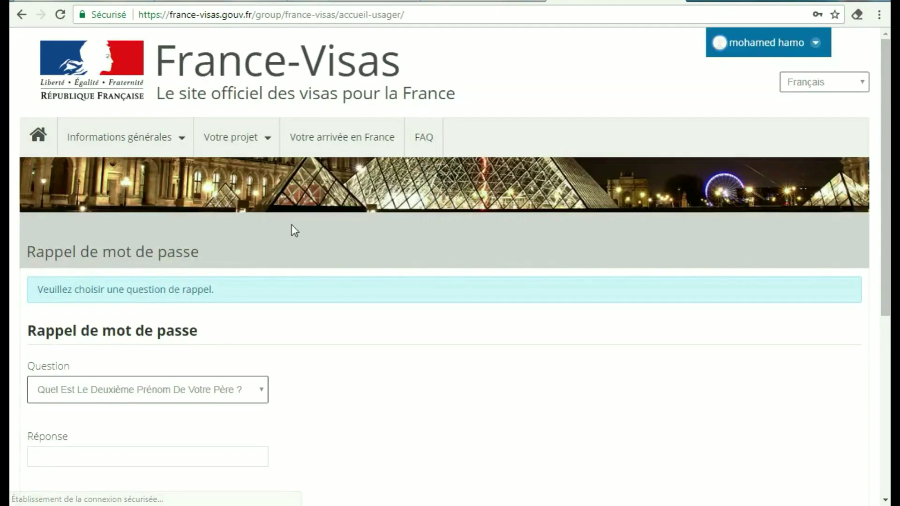
{"action": "mouse_move", "coordinate": [888, 100]}
{"action": "left_mouse_down"}
{"action": "mouse_move", "coordinate": [889, 278]}
{"action": "mouse_move", "coordinate": [890, 116]}
{"action": "left_mouse_up"}
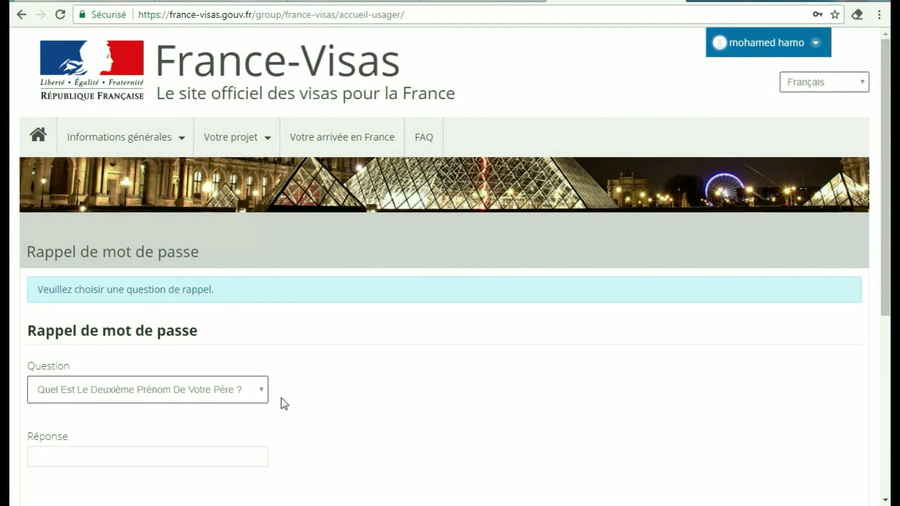
{"action": "scroll", "coordinate": [886, 173], "scroll_direction": "down", "scroll_amount": 1}
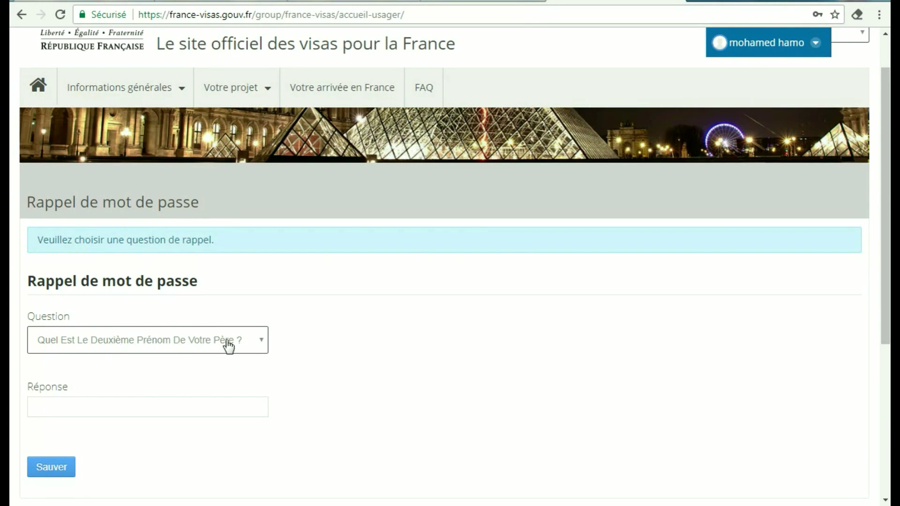
Enter the reminder-question answer in Réponse and save it
{"action": "left_click", "coordinate": [178, 411]}
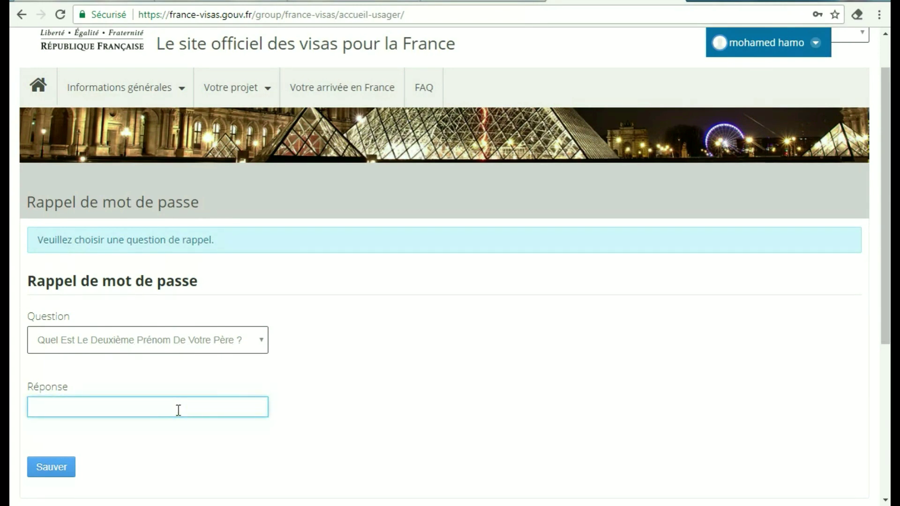
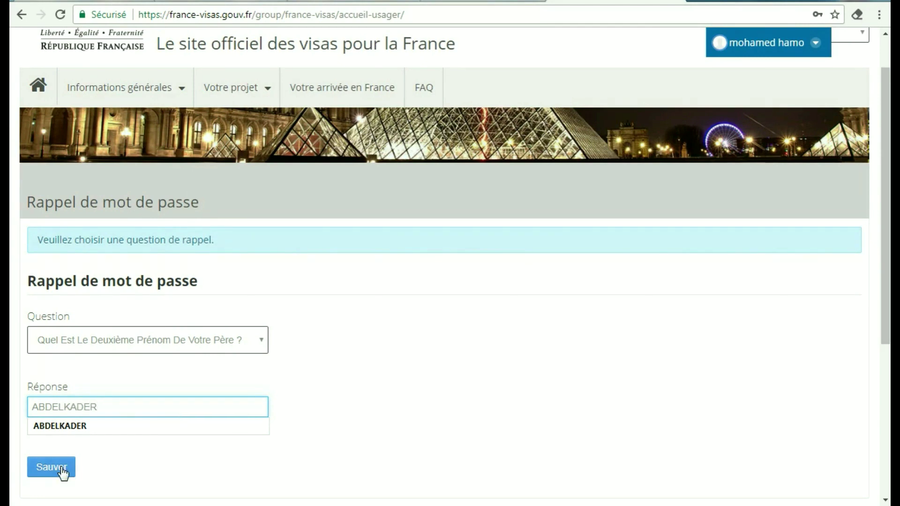
{"action": "left_click", "coordinate": [52, 467]}
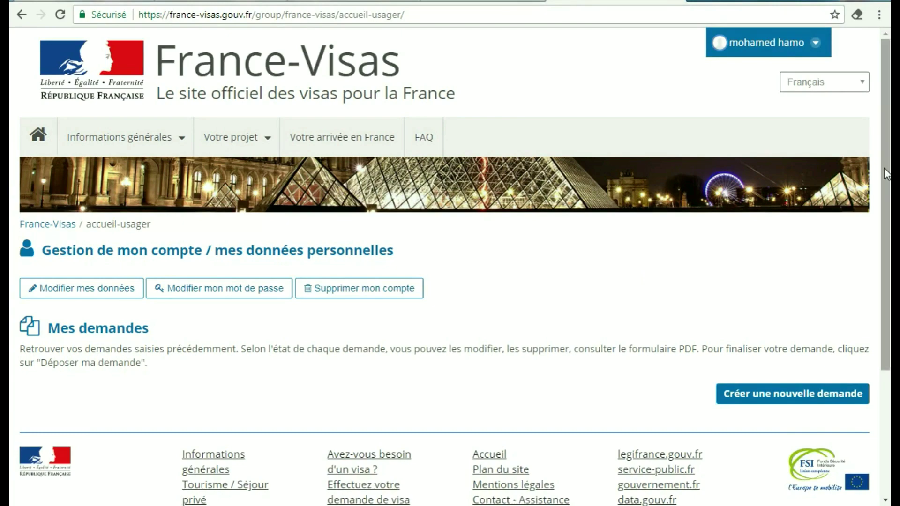
Create a new application and scroll down to the Votre projet form with residence Algérie
{"action": "scroll", "coordinate": [885, 210], "scroll_direction": "down", "scroll_amount": 3}
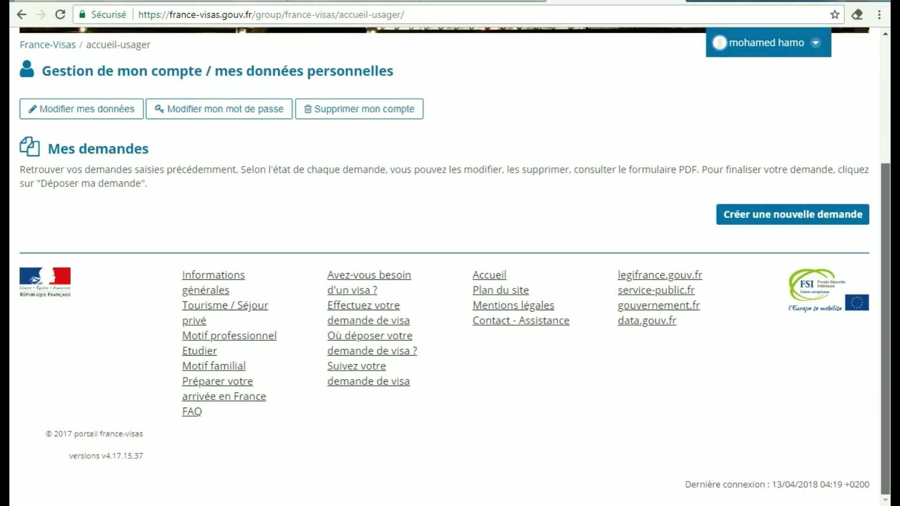
{"action": "scroll", "coordinate": [450, 262], "scroll_direction": "up", "scroll_amount": 4}
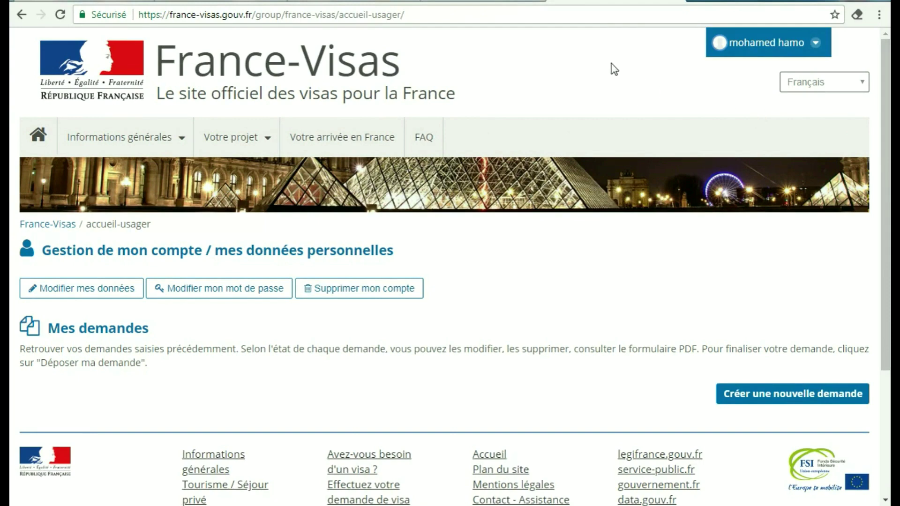
{"action": "left_click_drag", "start_coordinate": [885, 206], "coordinate": [874, 263]}
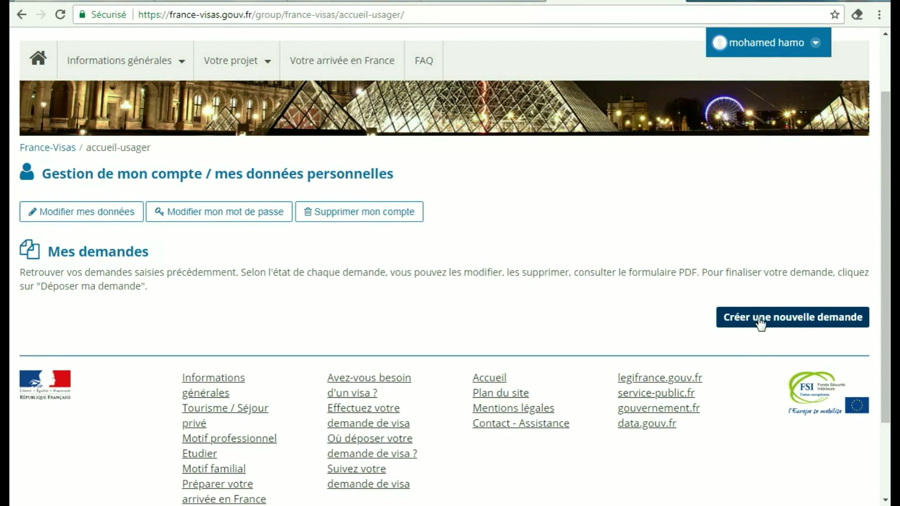
{"action": "left_click", "coordinate": [776, 322]}
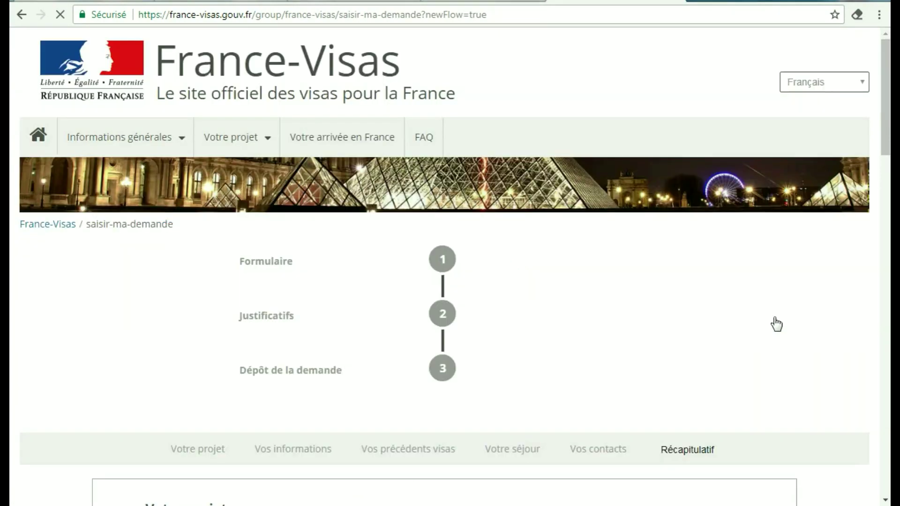
{"action": "mouse_move", "coordinate": [885, 133]}
{"action": "left_mouse_down"}
{"action": "mouse_move", "coordinate": [885, 432]}
{"action": "mouse_move", "coordinate": [885, 117]}
{"action": "left_mouse_up"}
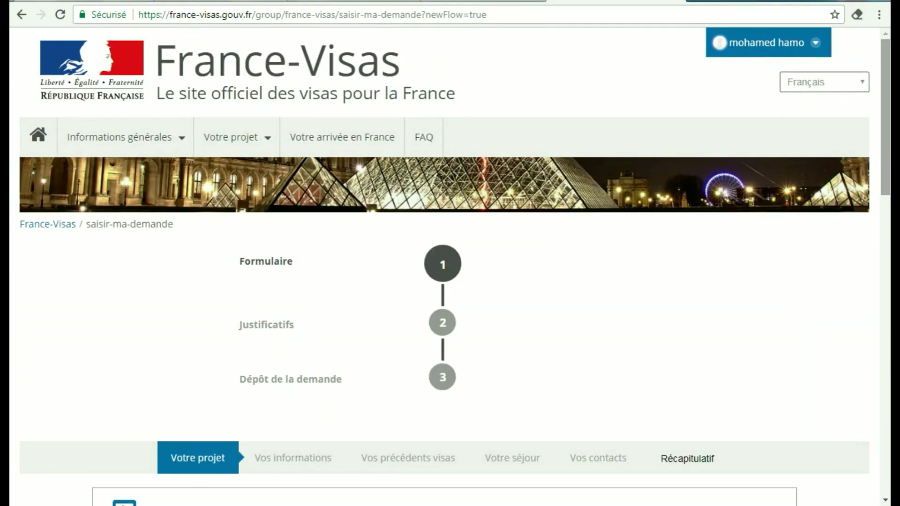
{"action": "left_click_drag", "start_coordinate": [889, 89], "coordinate": [886, 146]}
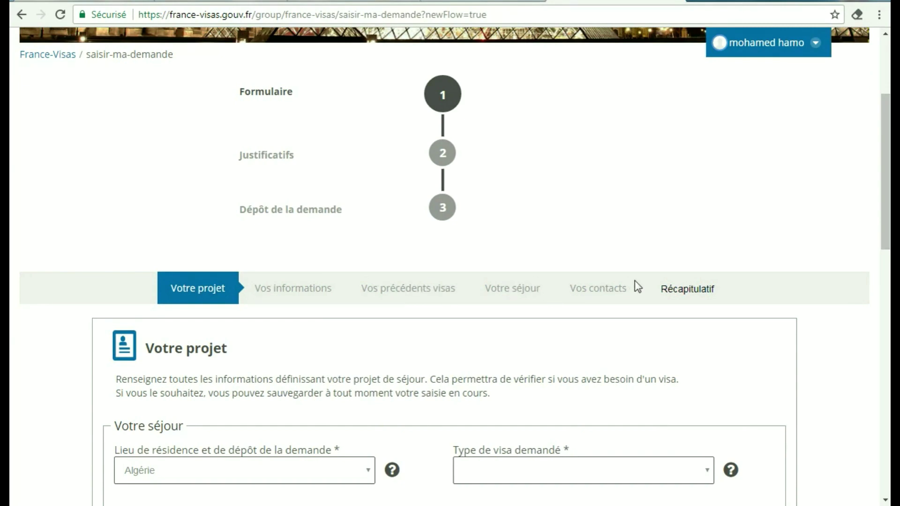
{"action": "left_click_drag", "start_coordinate": [888, 182], "coordinate": [887, 240]}
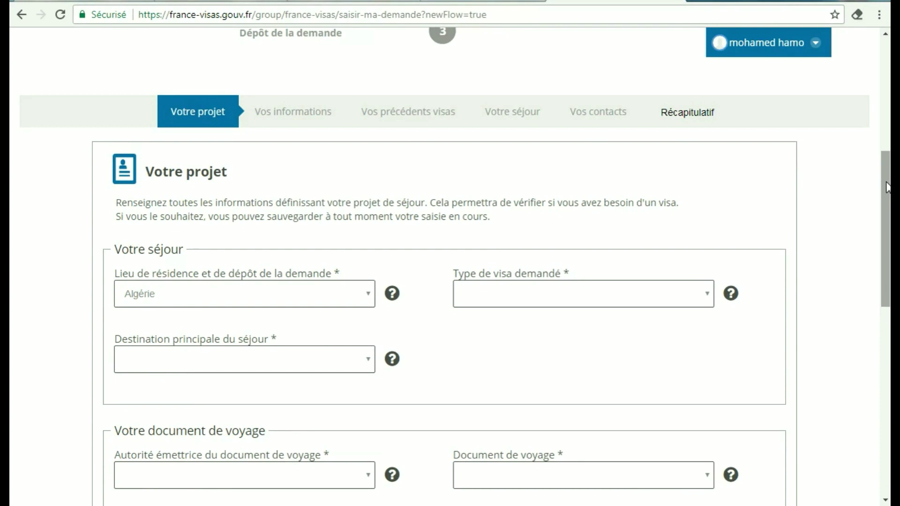
{"action": "scroll", "coordinate": [294, 244], "scroll_direction": "down", "scroll_amount": 2}
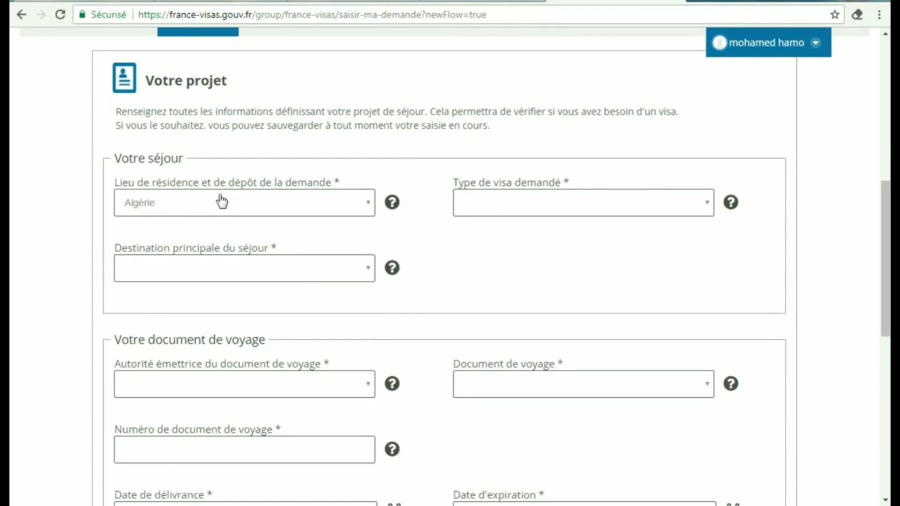
Keep Algérie, choose Court séjour (≤ 90 jours) to France métropolitaine, and enter 10 travel days
{"action": "left_click", "coordinate": [358, 206]}
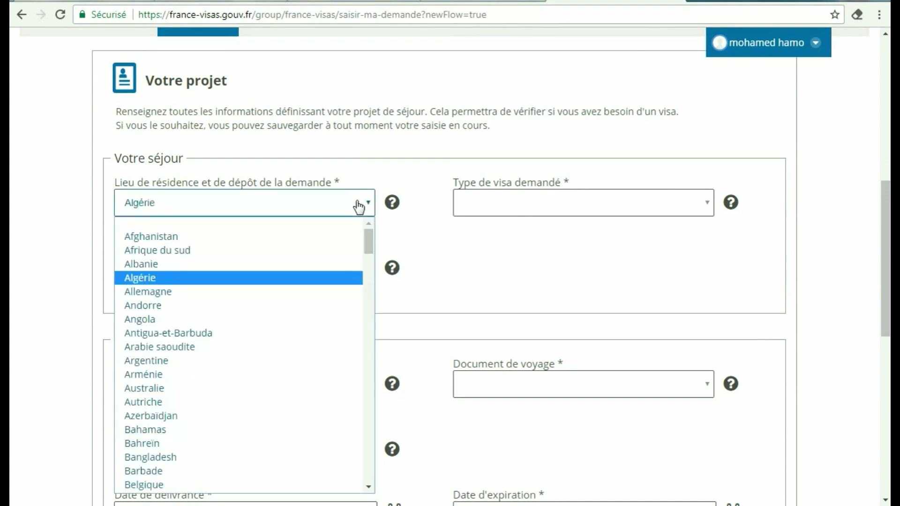
{"action": "left_click", "coordinate": [358, 206]}
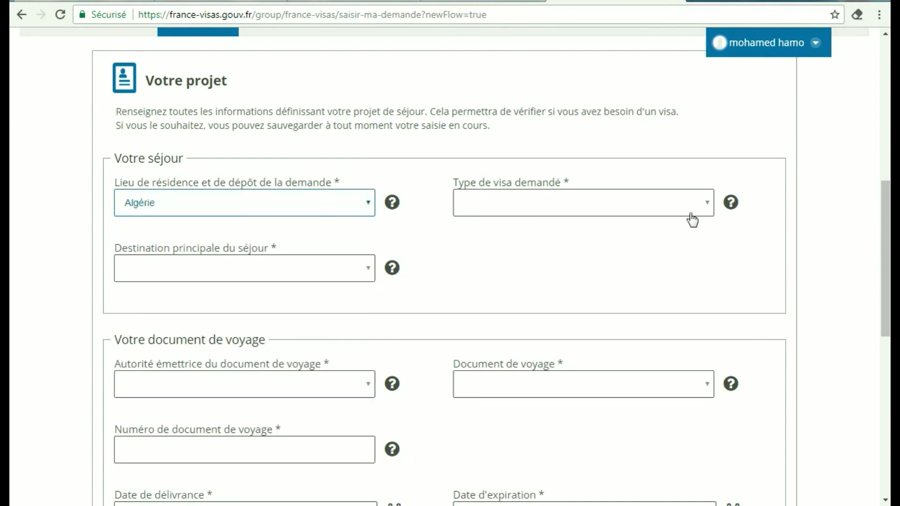
{"action": "left_click", "coordinate": [705, 204]}
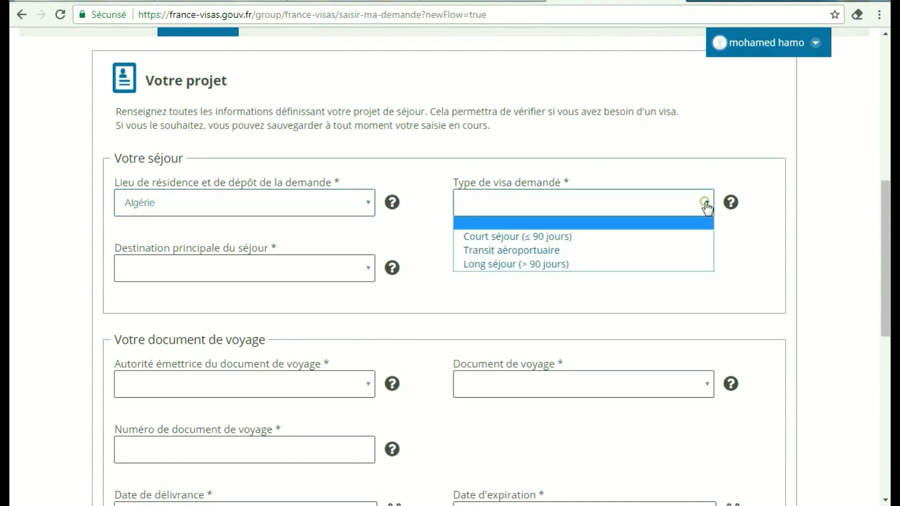
{"action": "left_click", "coordinate": [573, 237]}
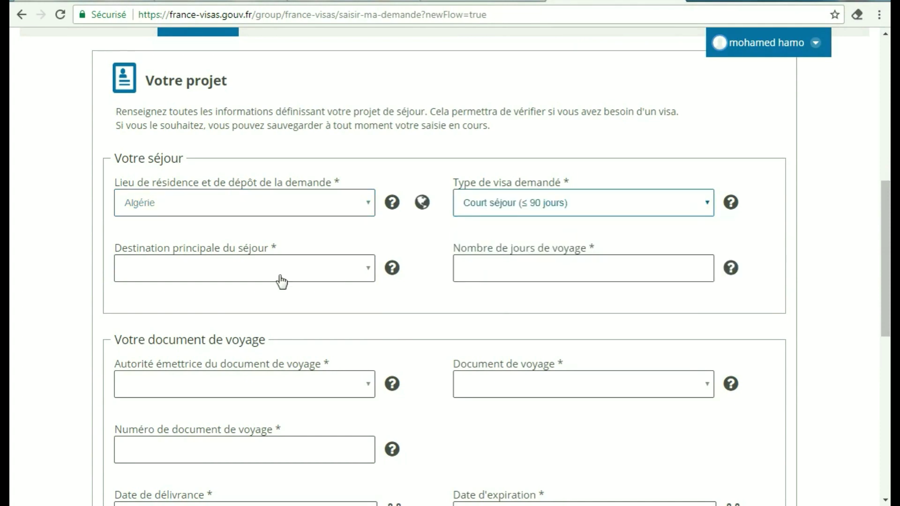
{"action": "left_click", "coordinate": [325, 269]}
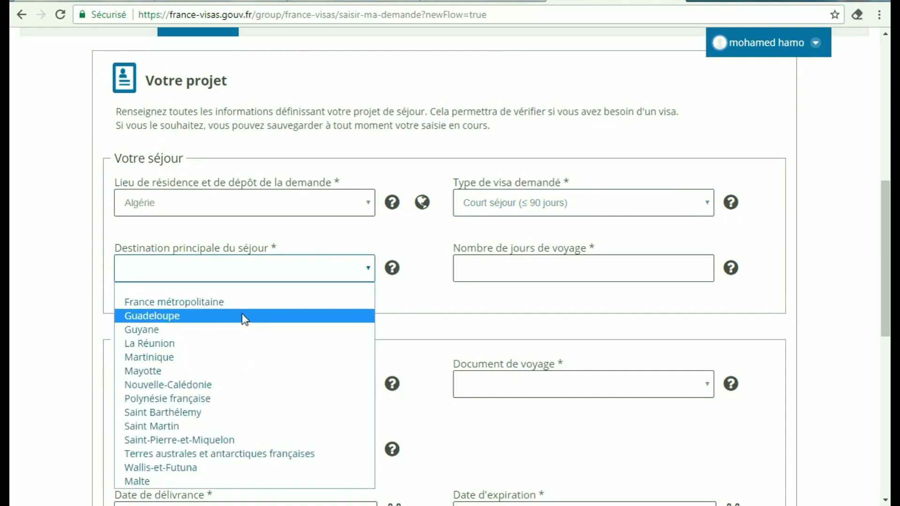
{"action": "left_click", "coordinate": [217, 303]}
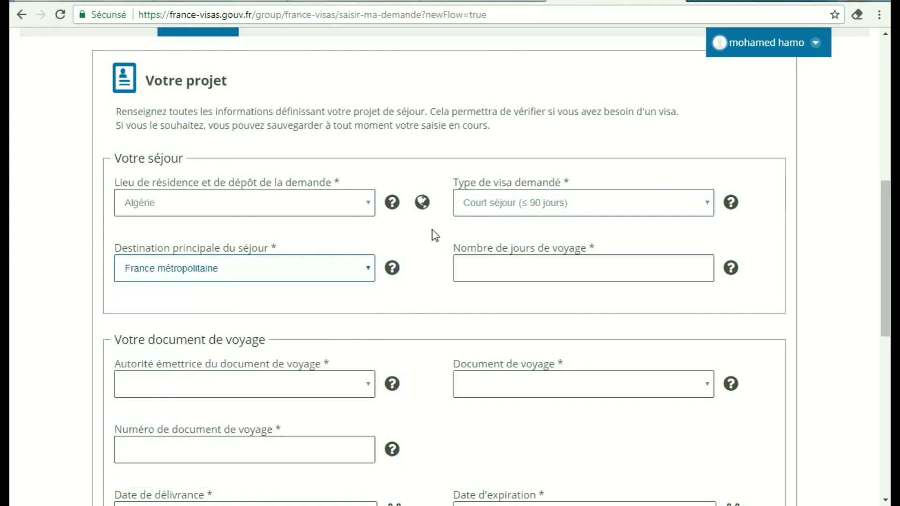
{"action": "left_click", "coordinate": [690, 325]}
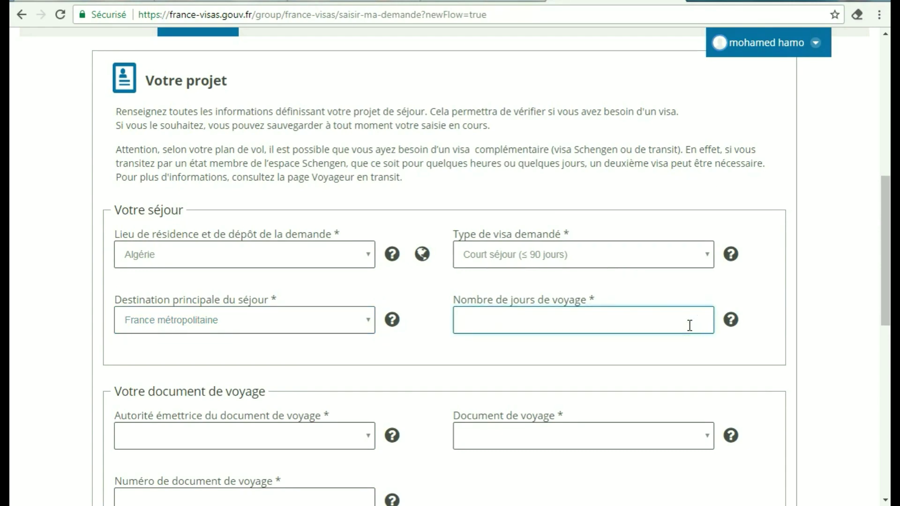
{"action": "left_click_drag", "start_coordinate": [884, 255], "coordinate": [884, 335]}
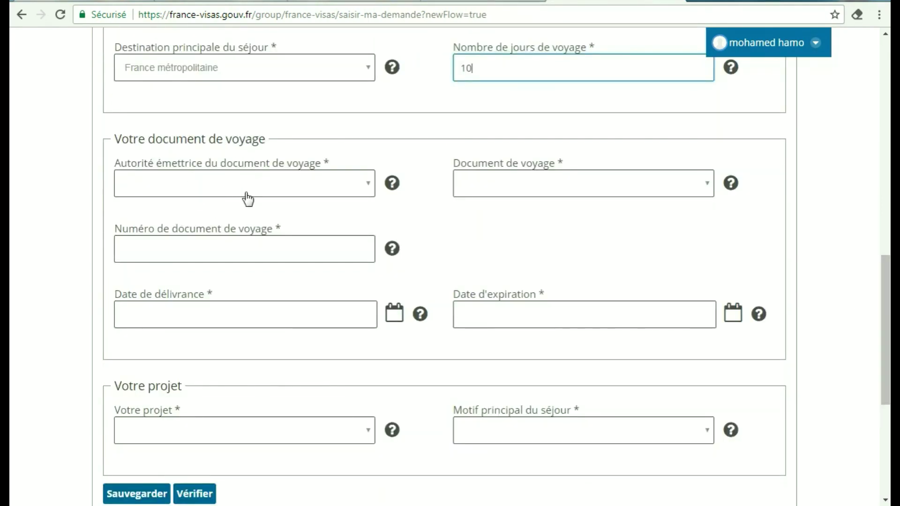
Set the travel document to an ordinary passport (Passeport ordinaire) issued by Algérie
{"action": "left_click", "coordinate": [353, 191]}
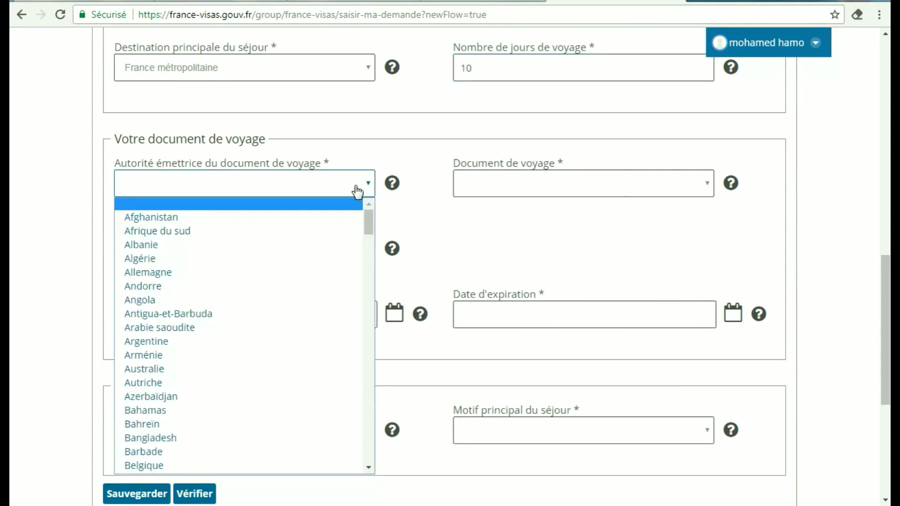
{"action": "left_click", "coordinate": [158, 261]}
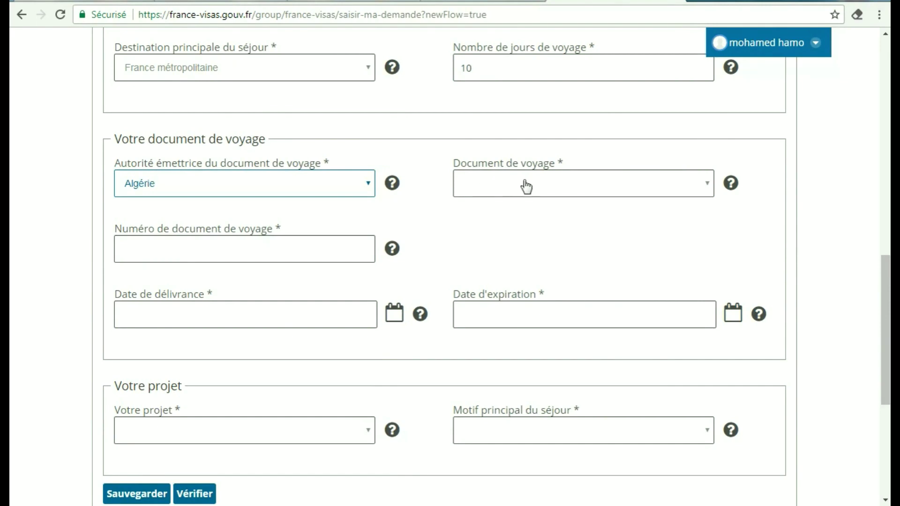
{"action": "left_click", "coordinate": [604, 191]}
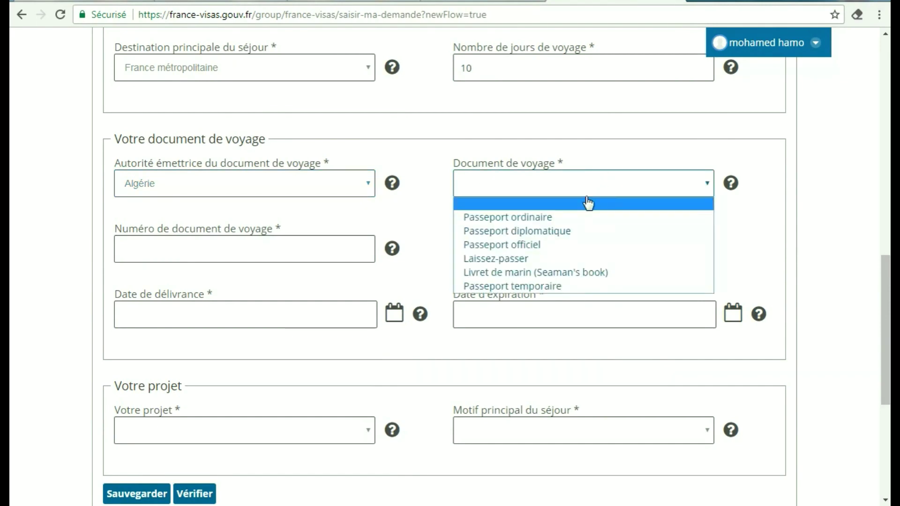
{"action": "left_click", "coordinate": [530, 217]}
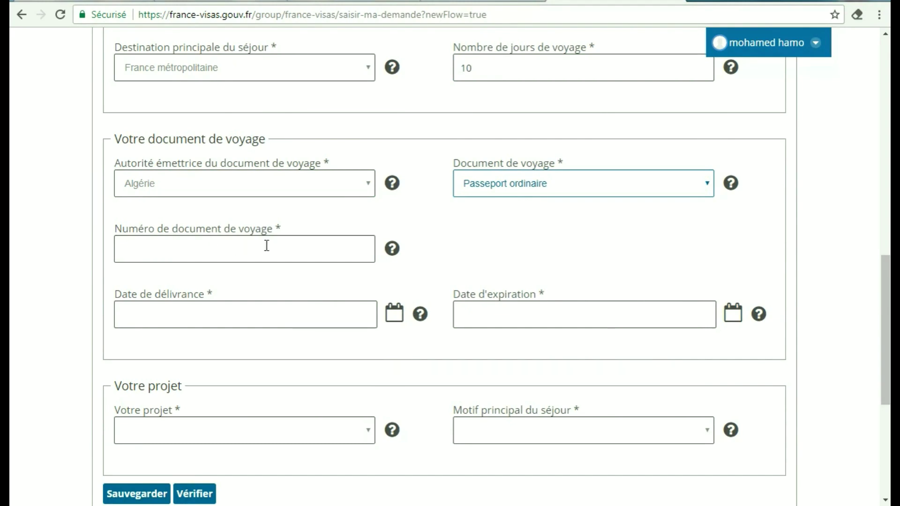
Verify a visa is required for the tourism trip and continue to Vos informations
{"action": "scroll", "coordinate": [169, 259], "scroll_direction": "down", "scroll_amount": 1}
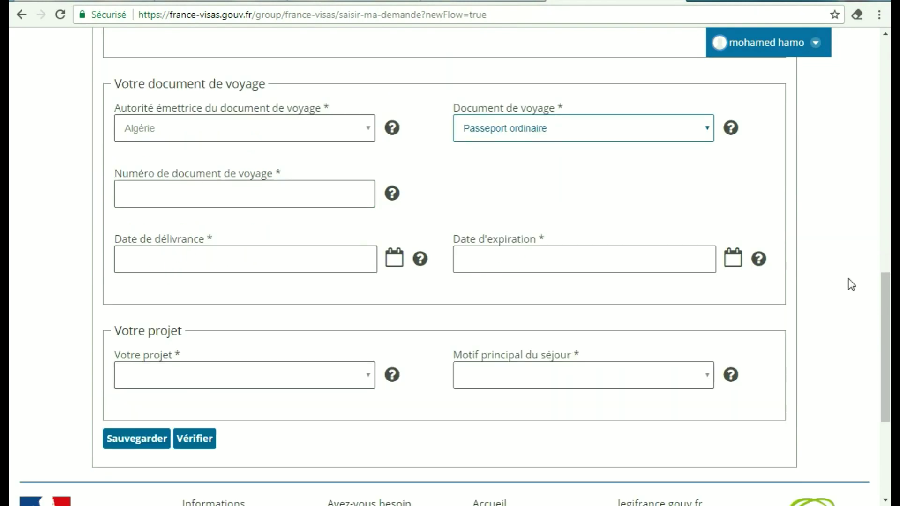
{"action": "scroll", "coordinate": [887, 302], "scroll_direction": "down", "scroll_amount": 2}
{"action": "scroll", "coordinate": [888, 302], "scroll_direction": "up", "scroll_amount": 1}
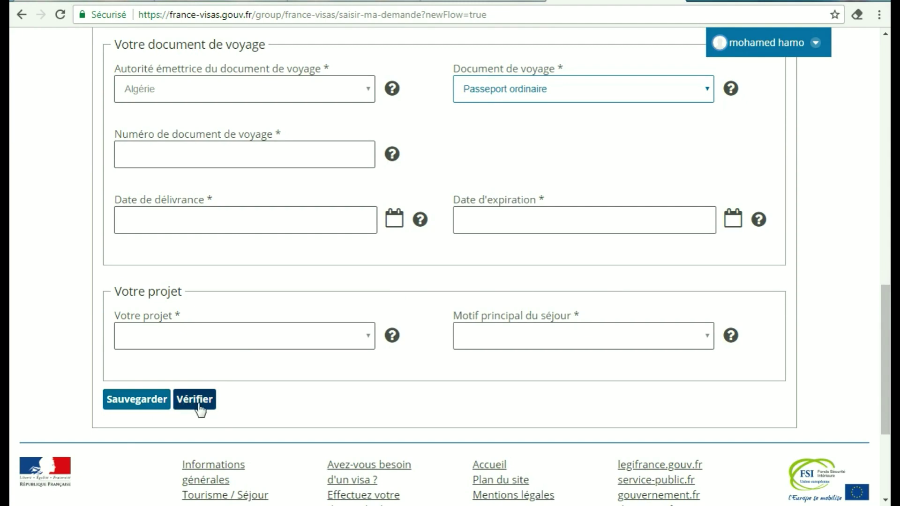
{"action": "left_click", "coordinate": [148, 406]}
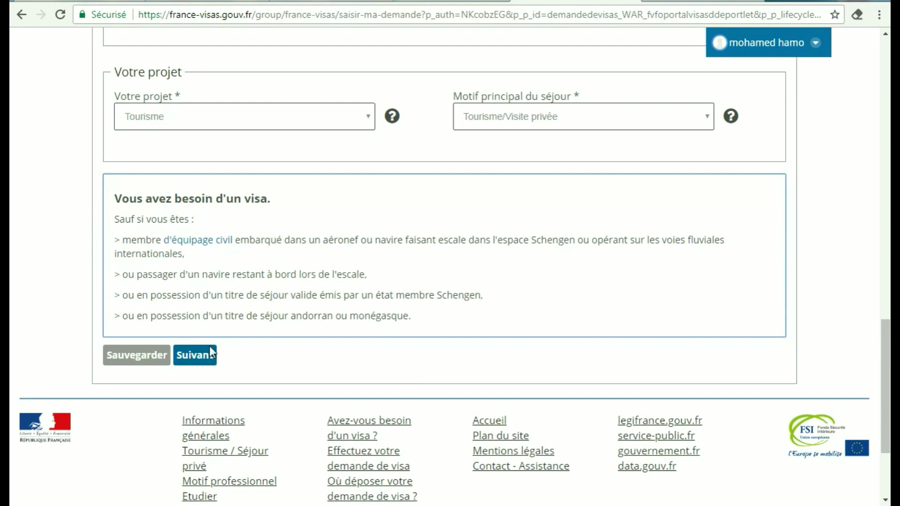
{"action": "left_click", "coordinate": [196, 360]}
{"action": "scroll", "coordinate": [887, 129], "scroll_direction": "down", "scroll_amount": 4}
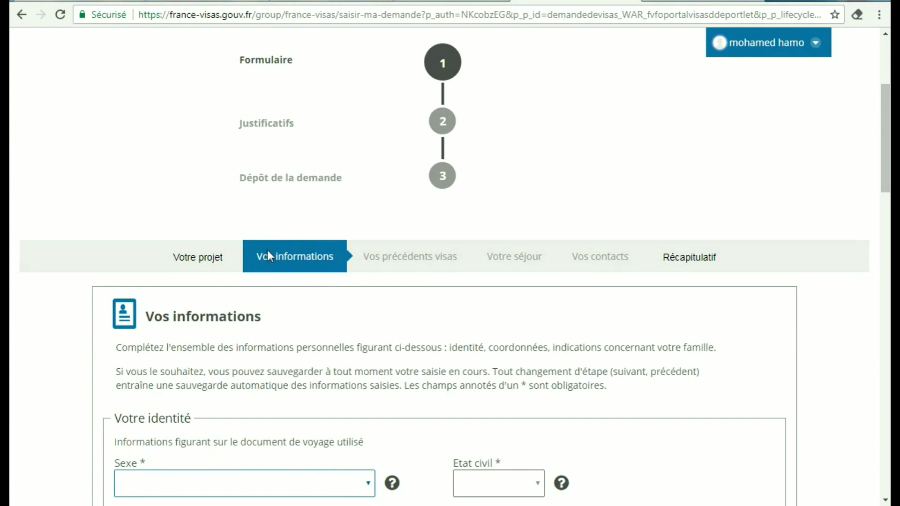
{"action": "scroll", "coordinate": [888, 140], "scroll_direction": "down", "scroll_amount": 6}
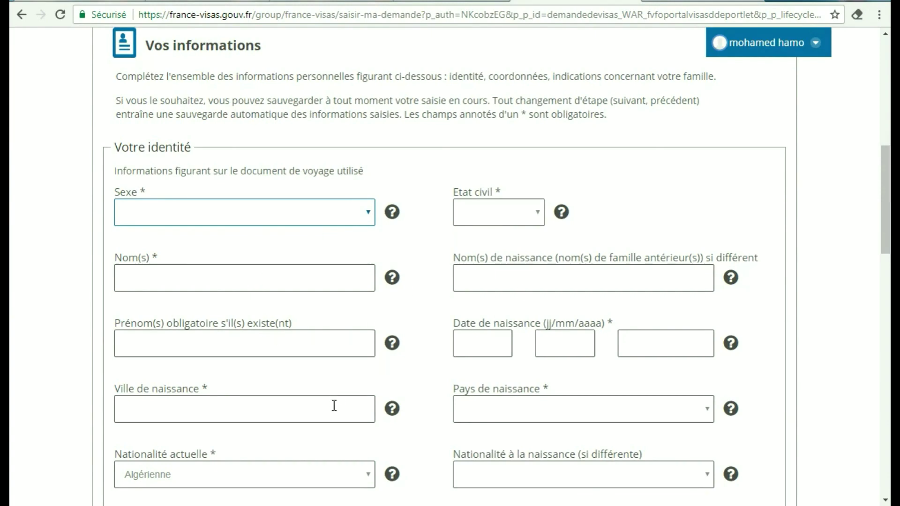
{"action": "scroll", "coordinate": [887, 178], "scroll_direction": "down", "scroll_amount": 4}
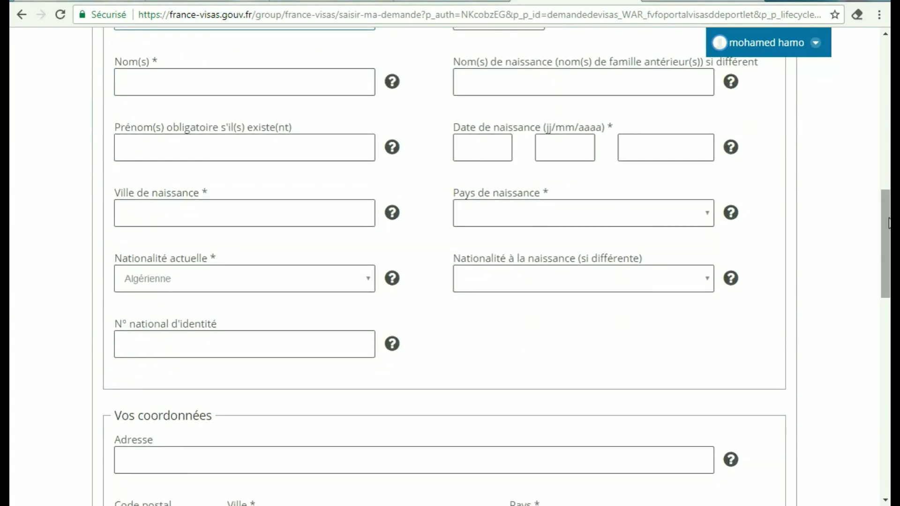
{"action": "scroll", "coordinate": [888, 221], "scroll_direction": "down", "scroll_amount": 12}
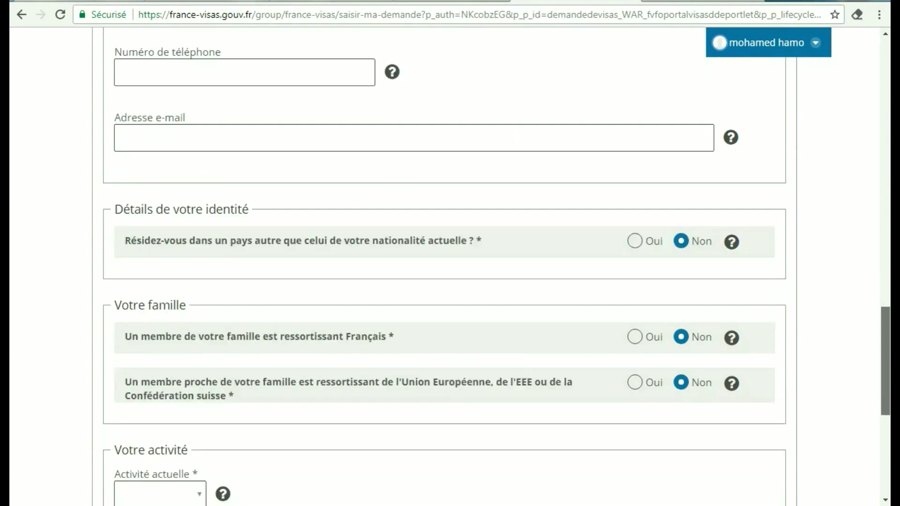
{"action": "scroll", "coordinate": [888, 370], "scroll_direction": "down", "scroll_amount": 3}
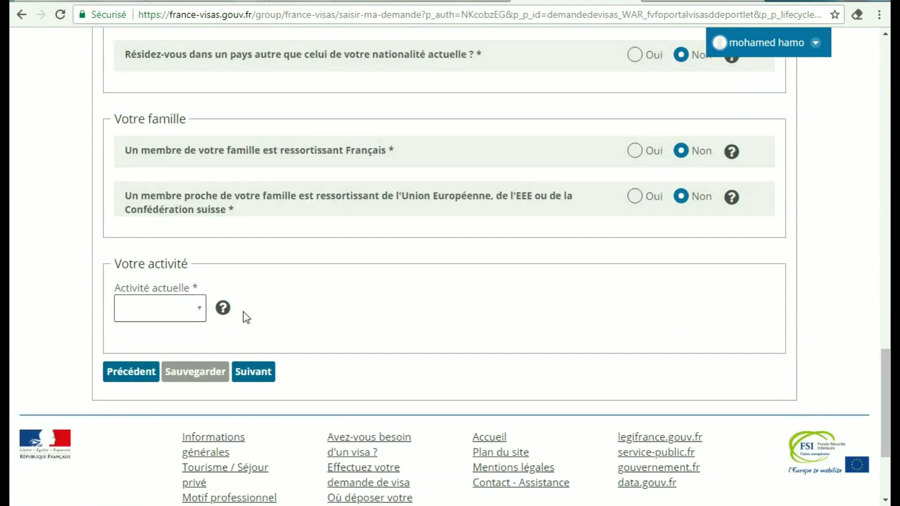
{"action": "left_click", "coordinate": [201, 314]}
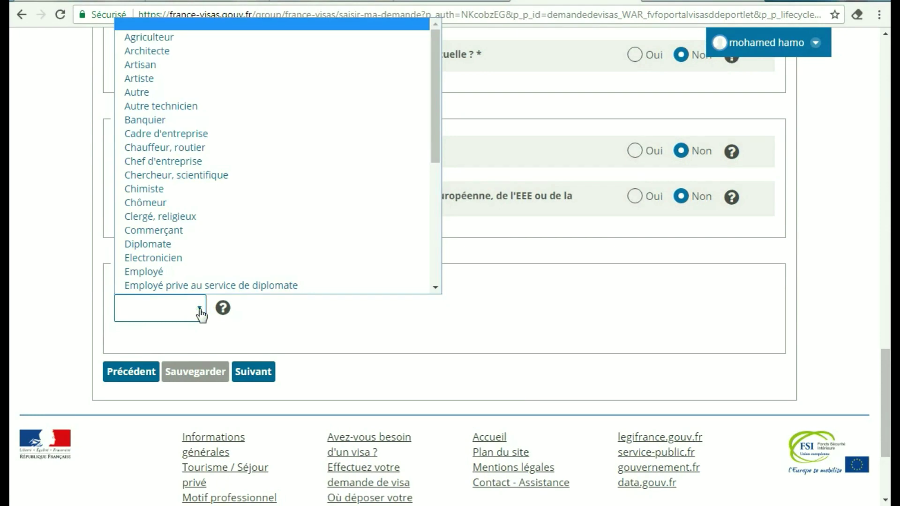
{"action": "left_click", "coordinate": [201, 313]}
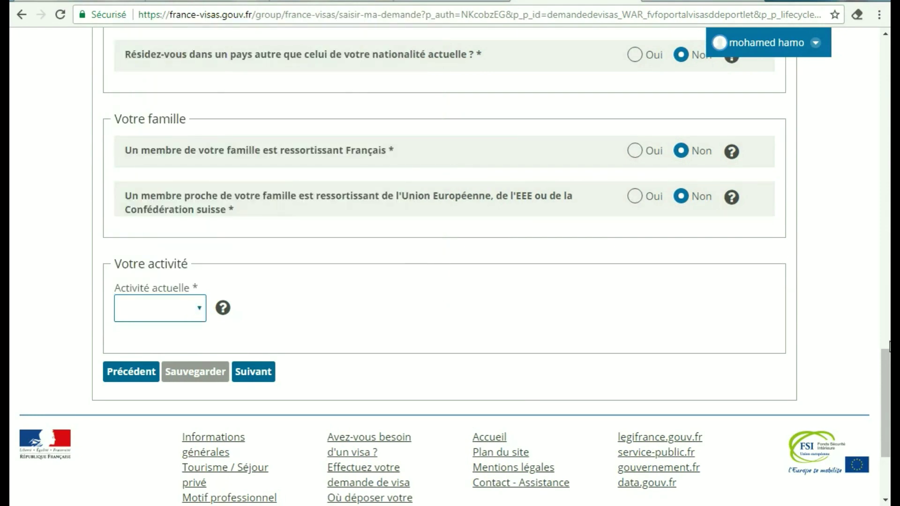
{"action": "scroll", "coordinate": [889, 338], "scroll_direction": "up", "scroll_amount": 2}
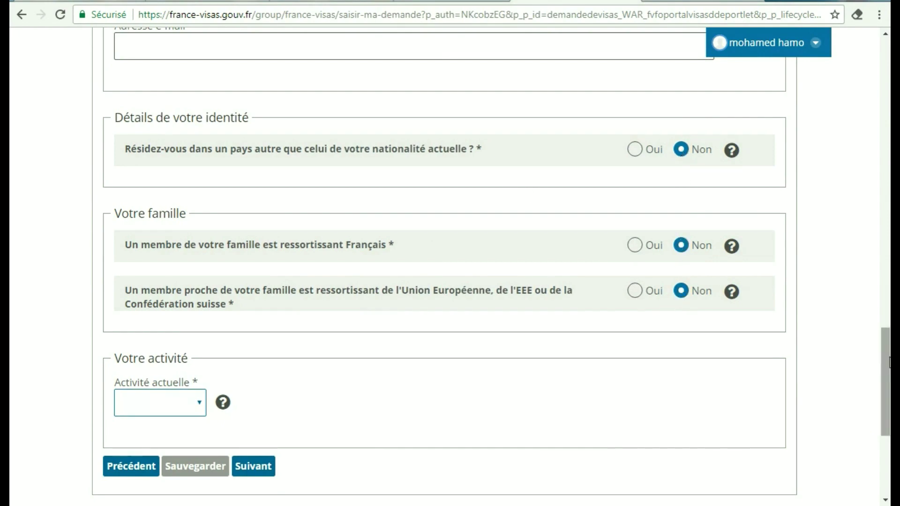
{"action": "scroll", "coordinate": [886, 380], "scroll_direction": "down", "scroll_amount": 5}
Pass the Vos précédents visas step with both questions left on Non
{"action": "left_click", "coordinate": [244, 245]}
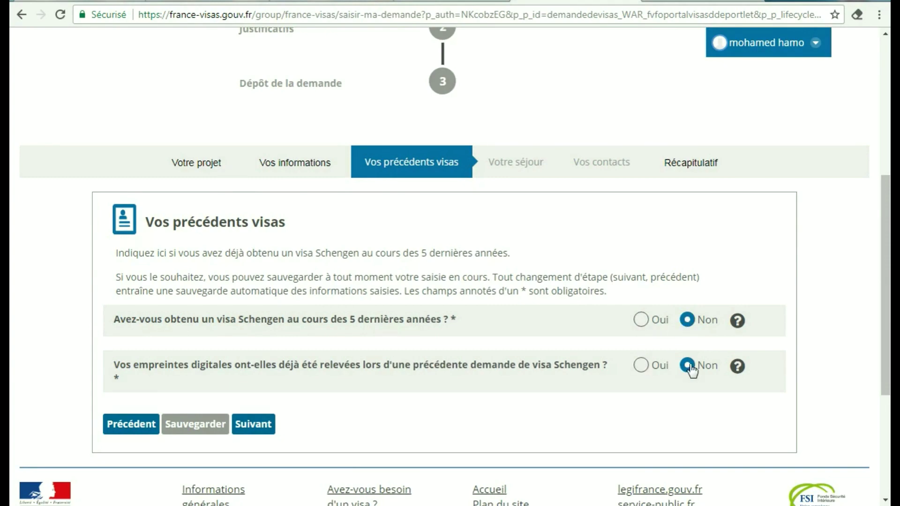
{"action": "left_click", "coordinate": [254, 427]}
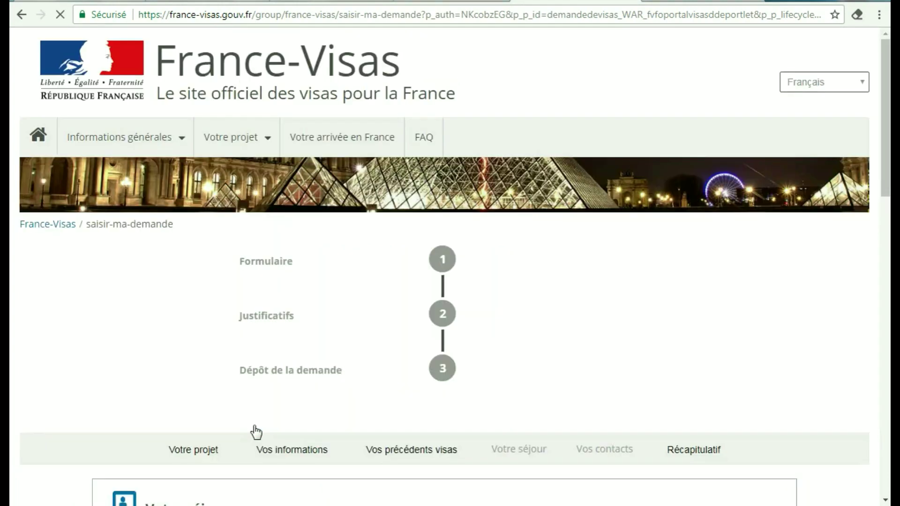
Set Nombre d'entrées demandées to Entrées multiples
{"action": "left_click_drag", "start_coordinate": [886, 165], "coordinate": [886, 367]}
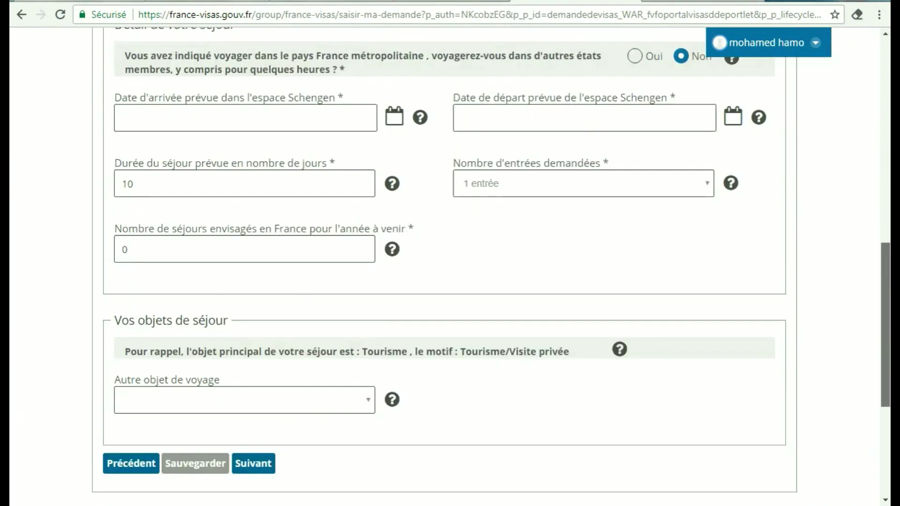
{"action": "scroll", "coordinate": [618, 200], "scroll_direction": "up", "scroll_amount": 5}
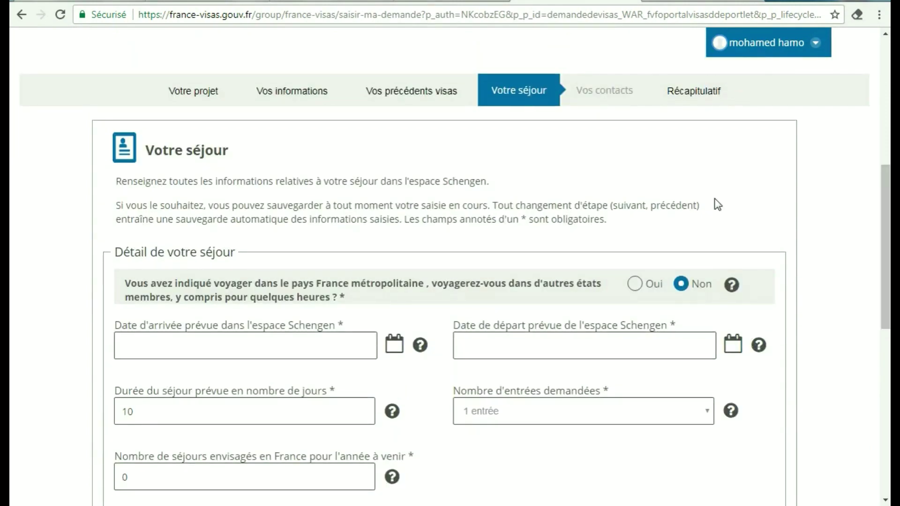
{"action": "left_click_drag", "start_coordinate": [885, 218], "coordinate": [887, 269]}
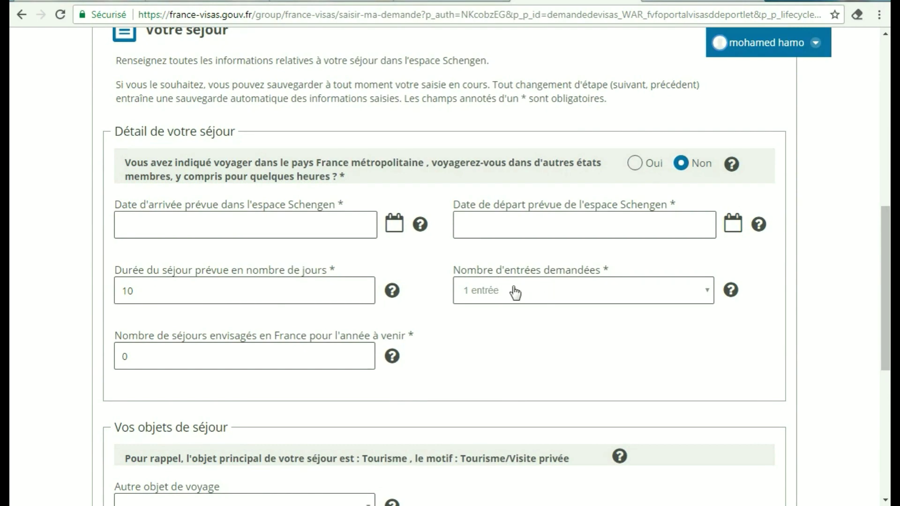
{"action": "left_click", "coordinate": [537, 291]}
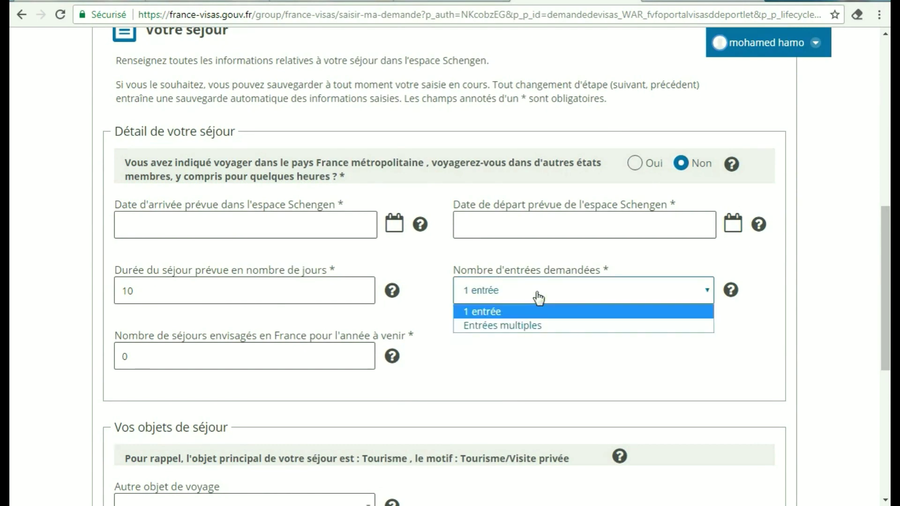
{"action": "left_click", "coordinate": [529, 327]}
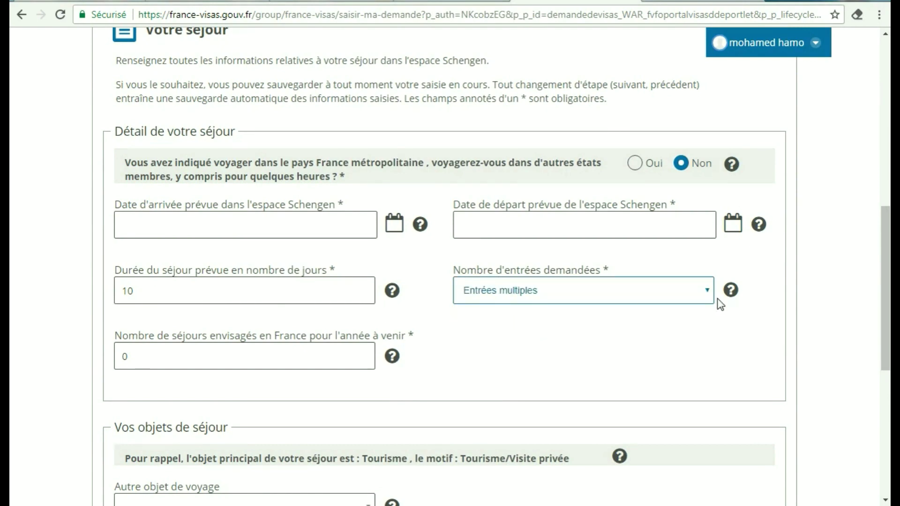
Choose Tourisme as the other travel purpose and continue to Vos contacts
{"action": "scroll", "coordinate": [886, 257], "scroll_direction": "down", "scroll_amount": 4}
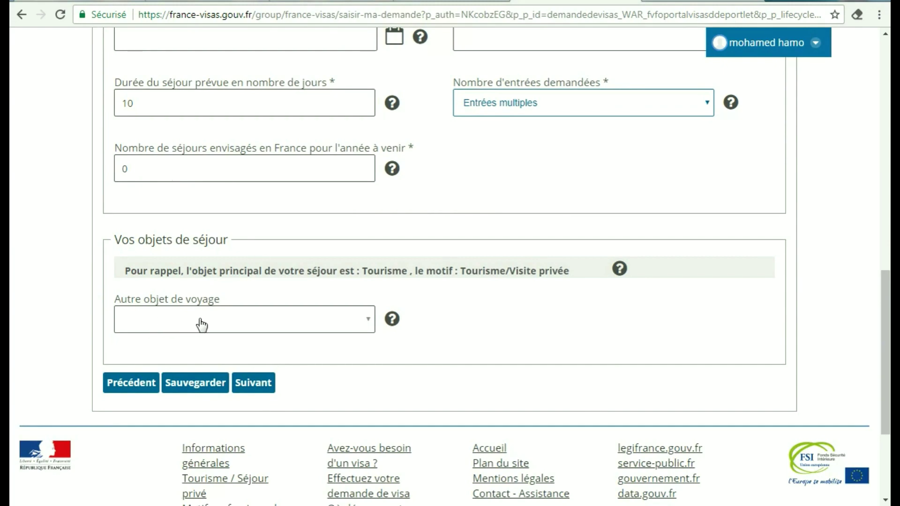
{"action": "left_click", "coordinate": [356, 325]}
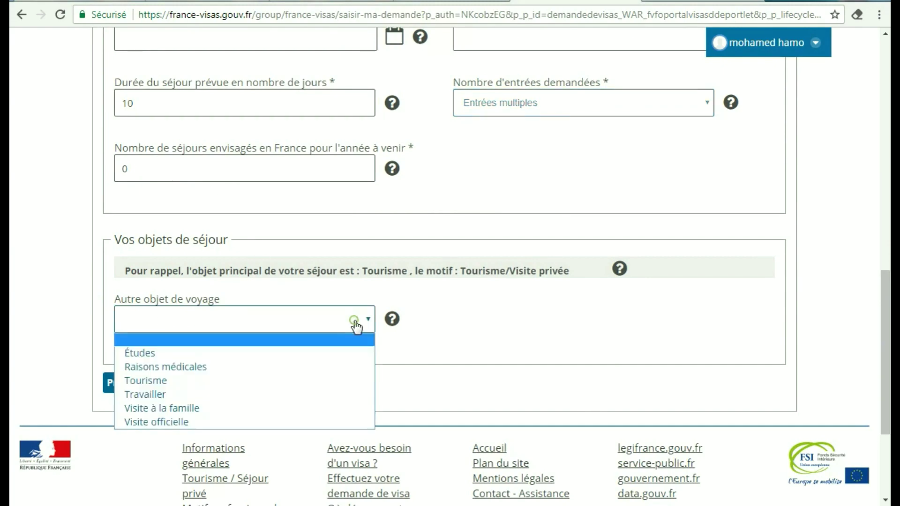
{"action": "left_click", "coordinate": [145, 380]}
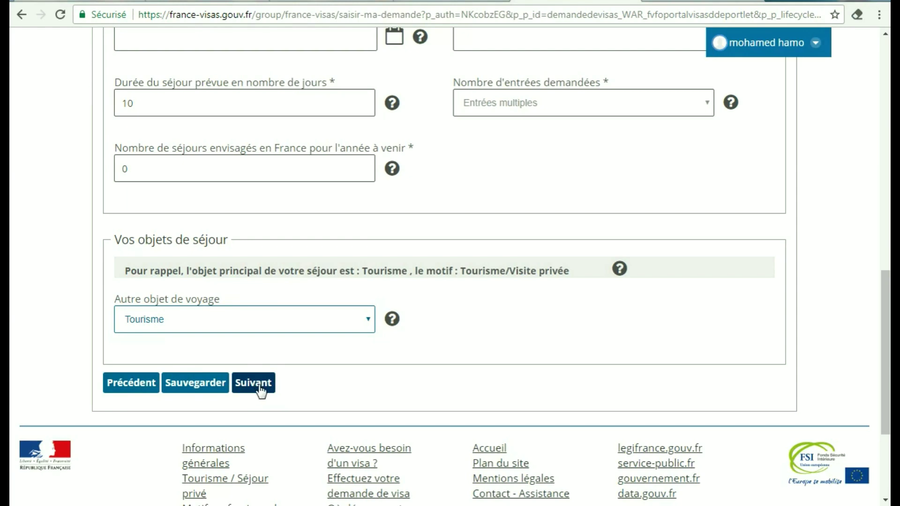
{"action": "left_click", "coordinate": [253, 383]}
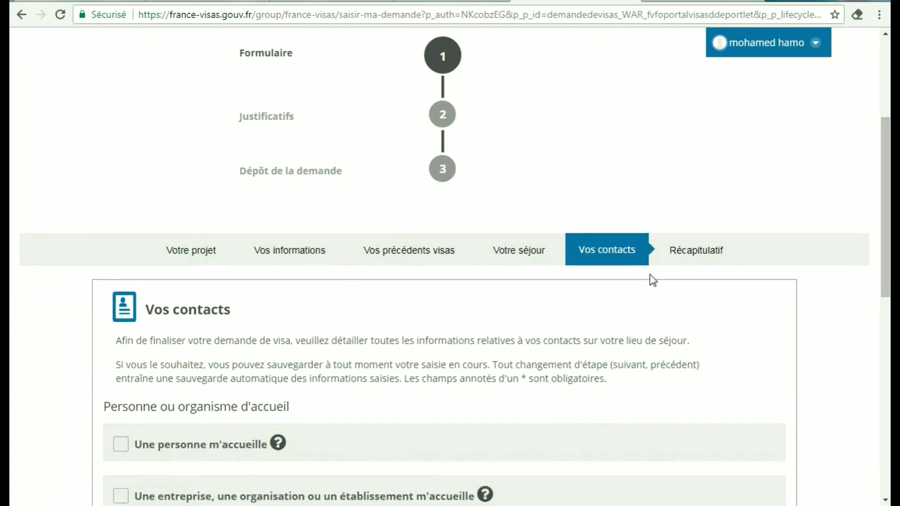
Select Mon hôtel ou lieu d'hébergement as the accommodation
{"action": "left_click_drag", "start_coordinate": [885, 225], "coordinate": [885, 302]}
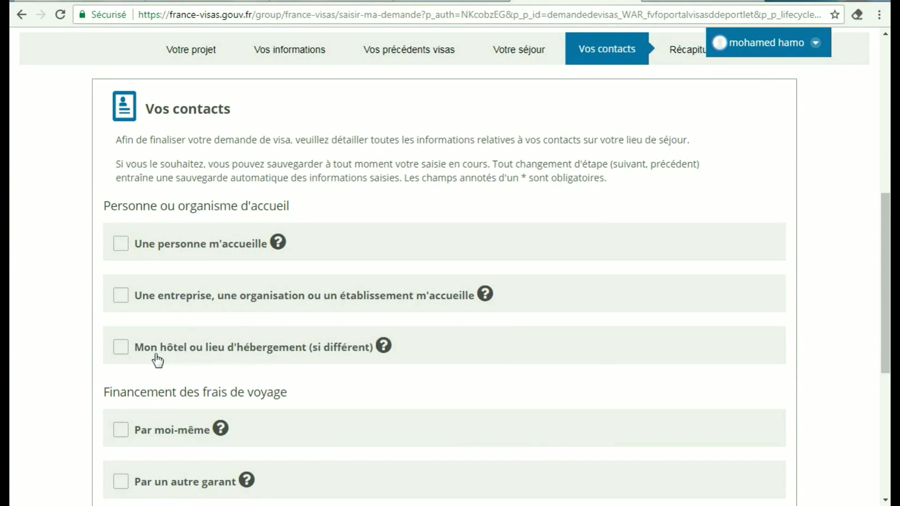
{"action": "left_click", "coordinate": [121, 347]}
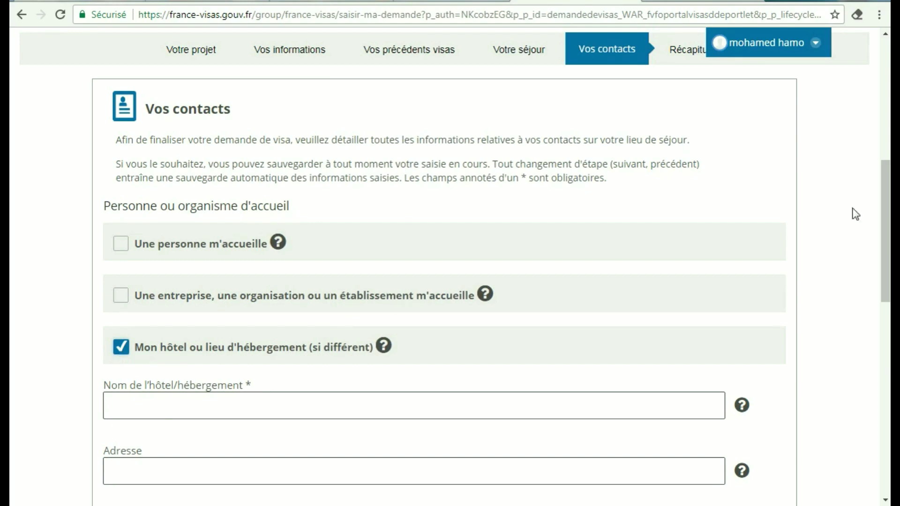
{"action": "left_click_drag", "start_coordinate": [887, 201], "coordinate": [886, 256]}
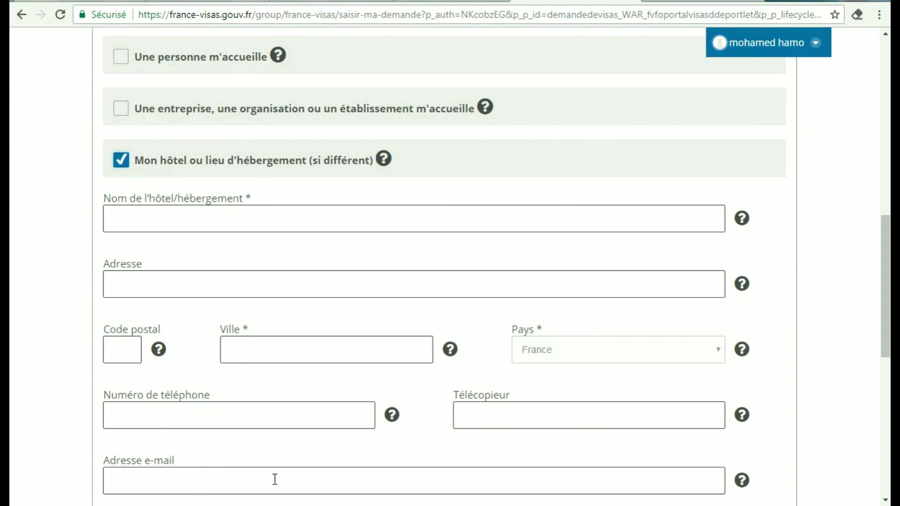
{"action": "left_click_drag", "start_coordinate": [885, 281], "coordinate": [885, 318]}
{"action": "scroll", "coordinate": [518, 295], "scroll_direction": "down", "scroll_amount": 4}
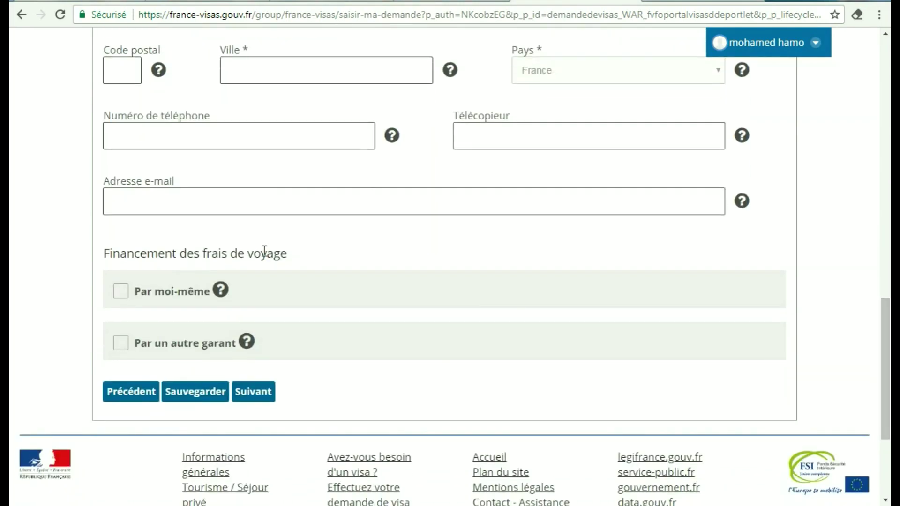
Declare self-funding (Par moi-même) with Autre means ARGENT LIQUIDE and continue to Récapitulatif
{"action": "left_click", "coordinate": [122, 295]}
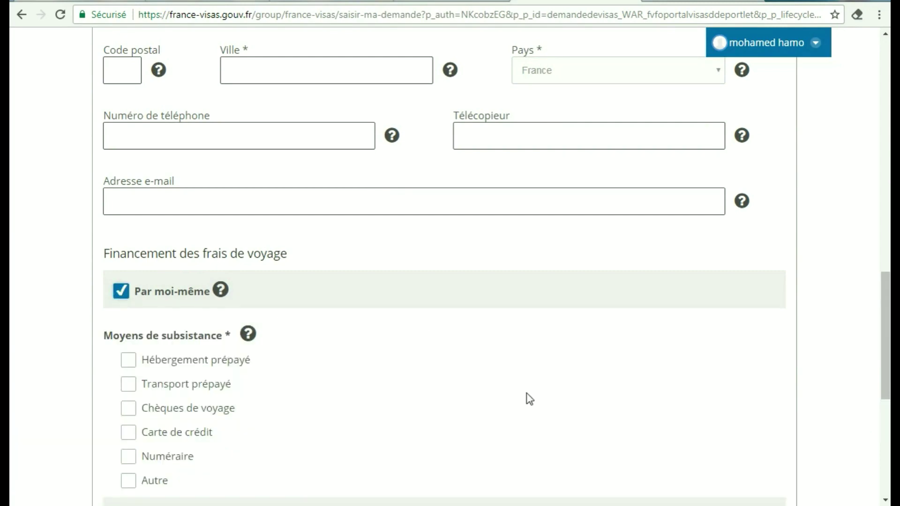
{"action": "scroll", "coordinate": [887, 293], "scroll_direction": "down", "scroll_amount": 4}
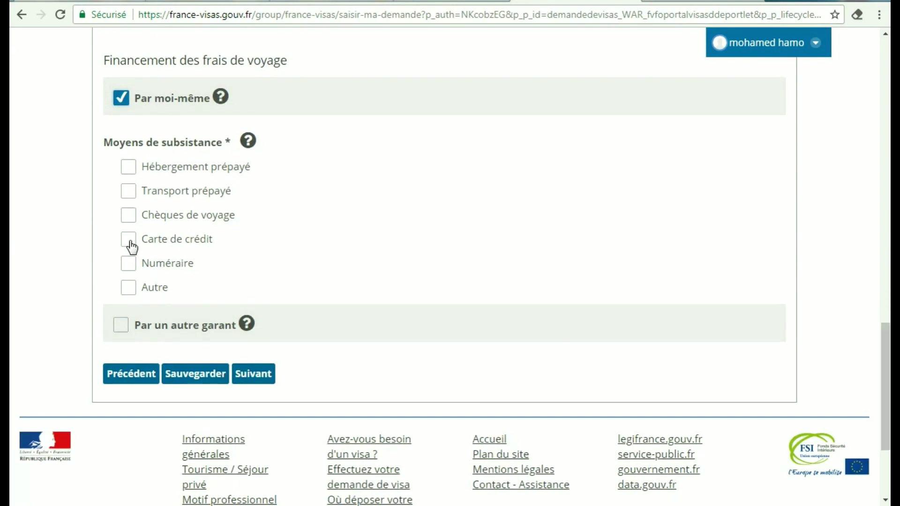
{"action": "left_click", "coordinate": [129, 288]}
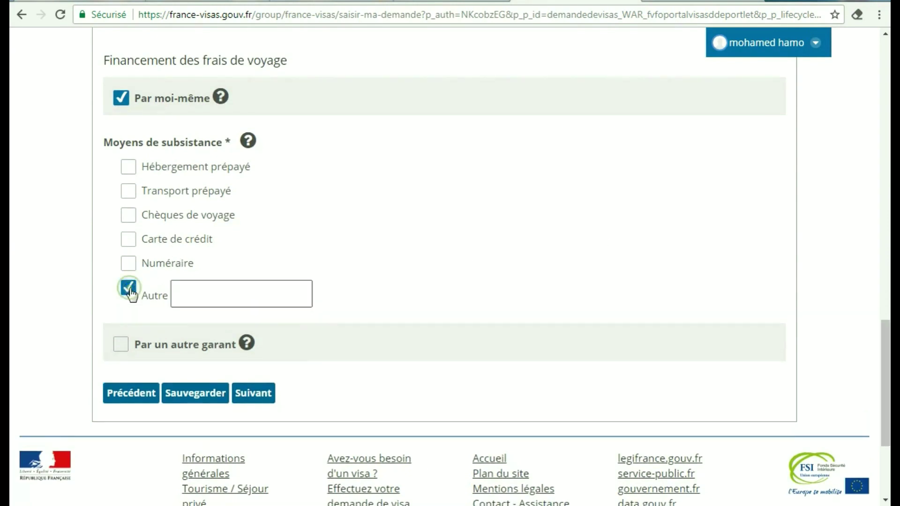
{"action": "left_click", "coordinate": [185, 296]}
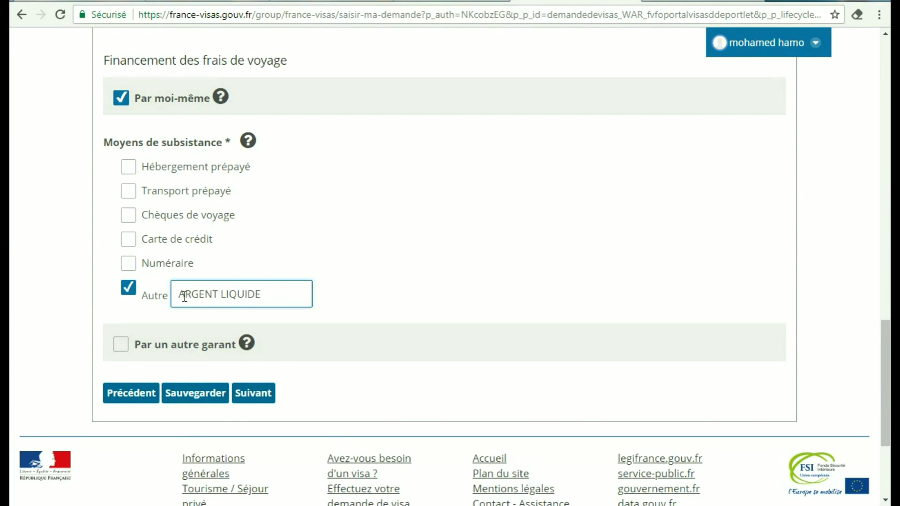
{"action": "left_click", "coordinate": [258, 401]}
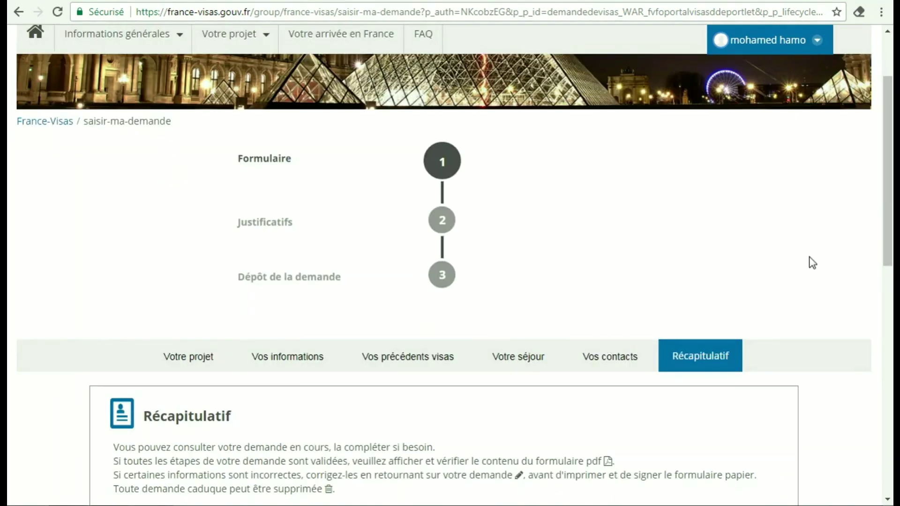
Tick the 'Je déclare…' accuracy declaration on the Récapitulatif and proceed to Justificatifs
{"action": "left_click_drag", "start_coordinate": [889, 204], "coordinate": [891, 330]}
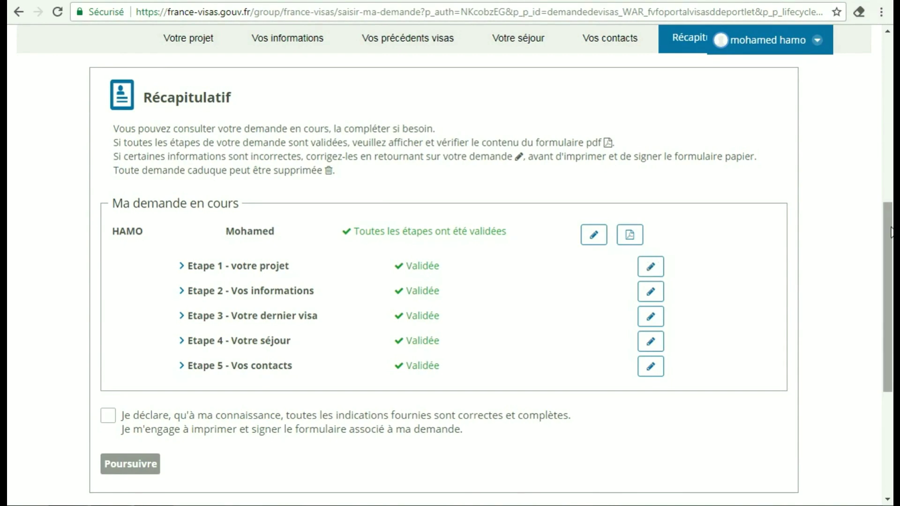
{"action": "scroll", "coordinate": [721, 285], "scroll_direction": "down", "scroll_amount": 3}
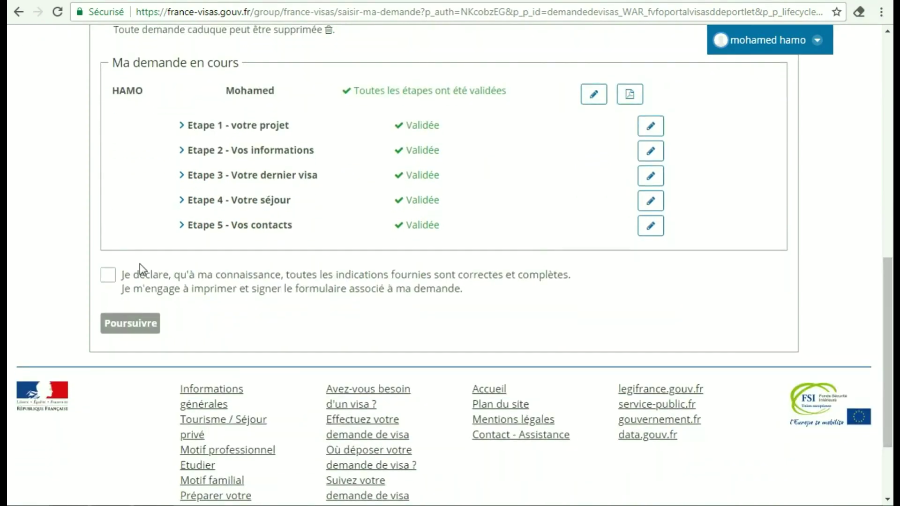
{"action": "left_click", "coordinate": [111, 283]}
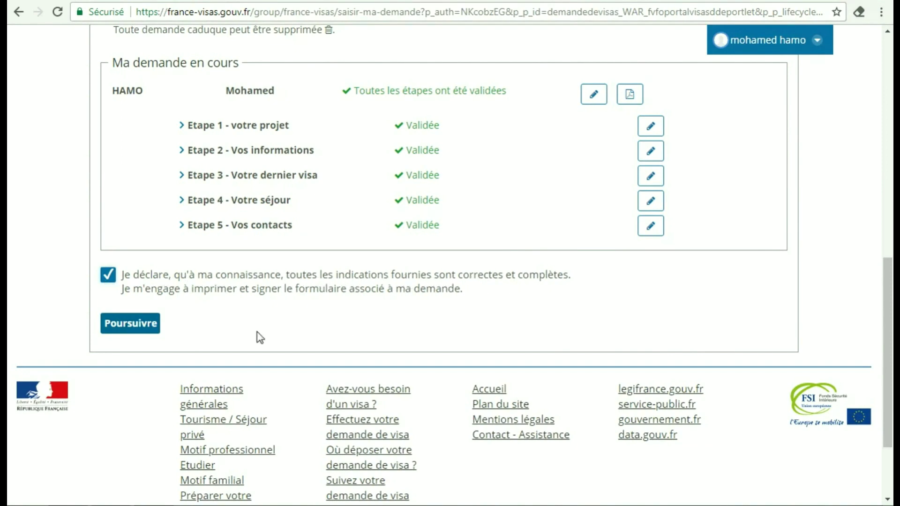
{"action": "left_click", "coordinate": [155, 338]}
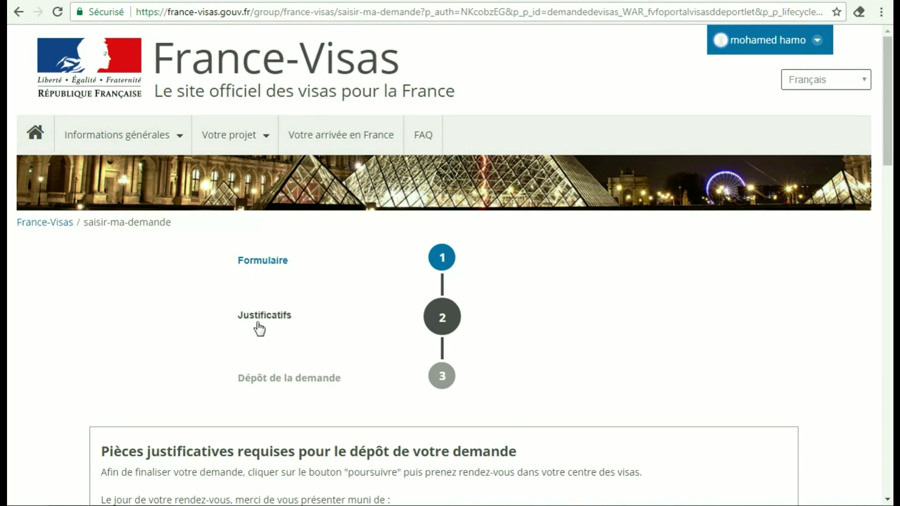
Review the Pièces justificatives list and 60 € fee, then proceed to Dépôt de la demande
{"action": "left_click_drag", "start_coordinate": [889, 143], "coordinate": [890, 311]}
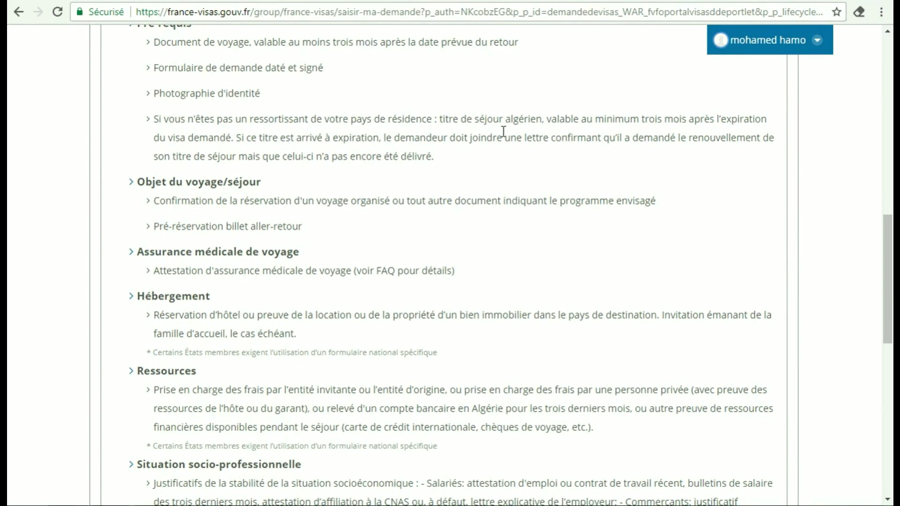
{"action": "left_click_drag", "start_coordinate": [891, 240], "coordinate": [893, 349]}
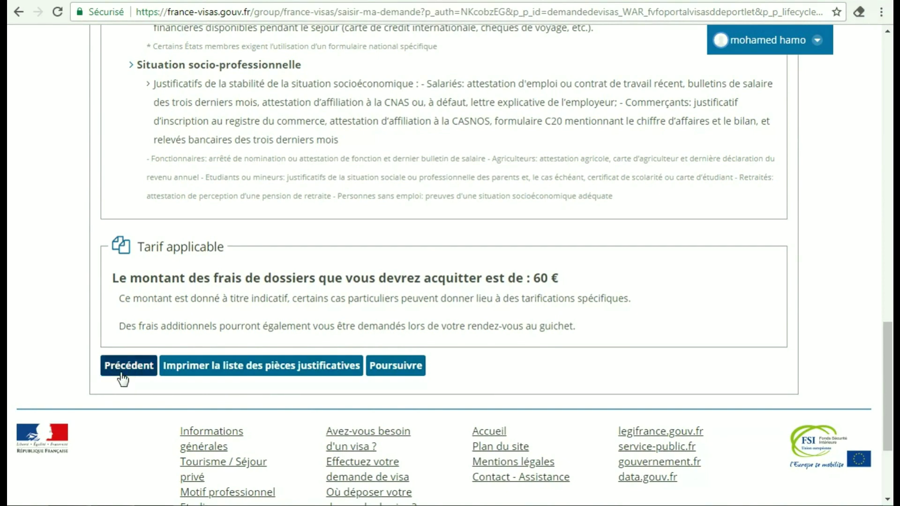
{"action": "left_click", "coordinate": [396, 366]}
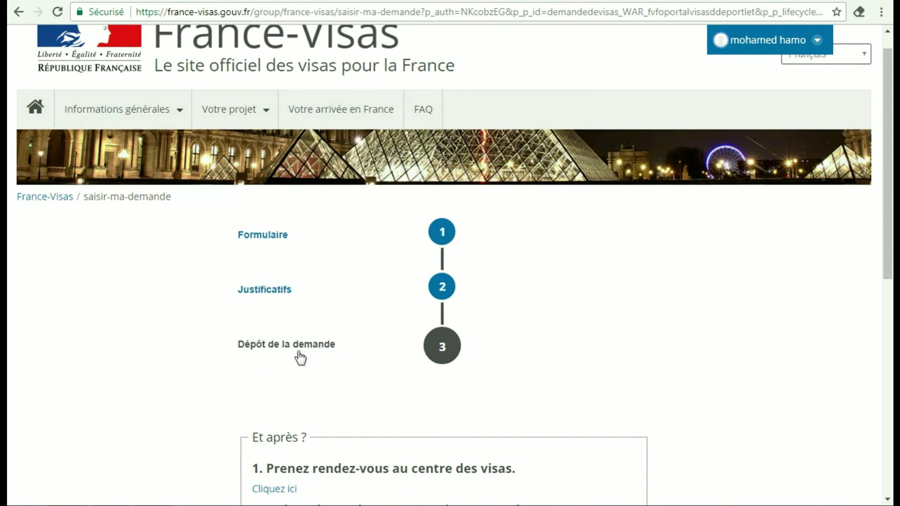
Follow 'Cliquez ici', the 'A qui s'adresser ?' tile and the 'd'Alger' VFS link to the login page
{"action": "left_click_drag", "start_coordinate": [889, 208], "coordinate": [893, 288]}
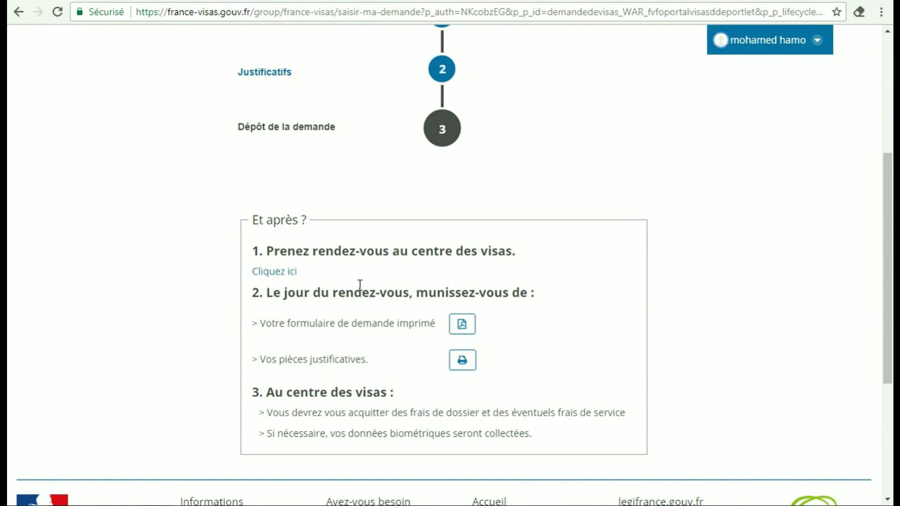
{"action": "left_click", "coordinate": [286, 277]}
{"action": "left_click_drag", "start_coordinate": [891, 176], "coordinate": [894, 264]}
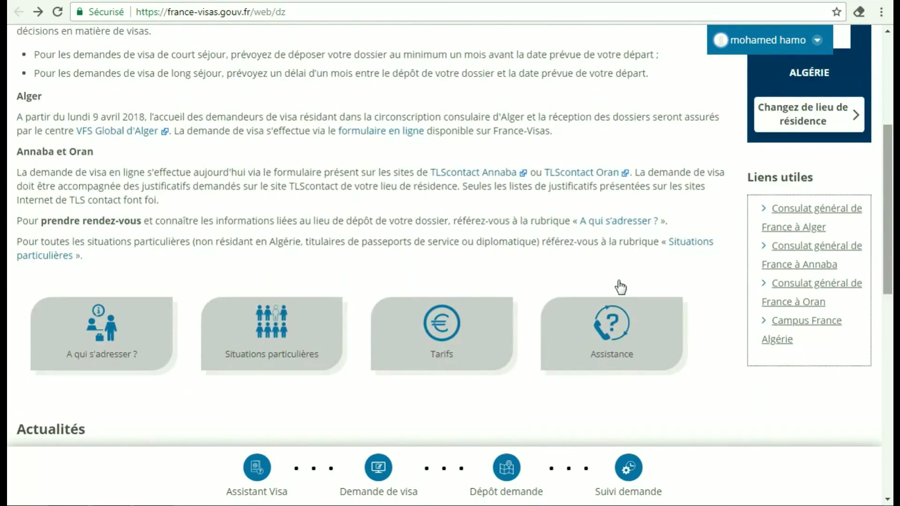
{"action": "left_click", "coordinate": [109, 359]}
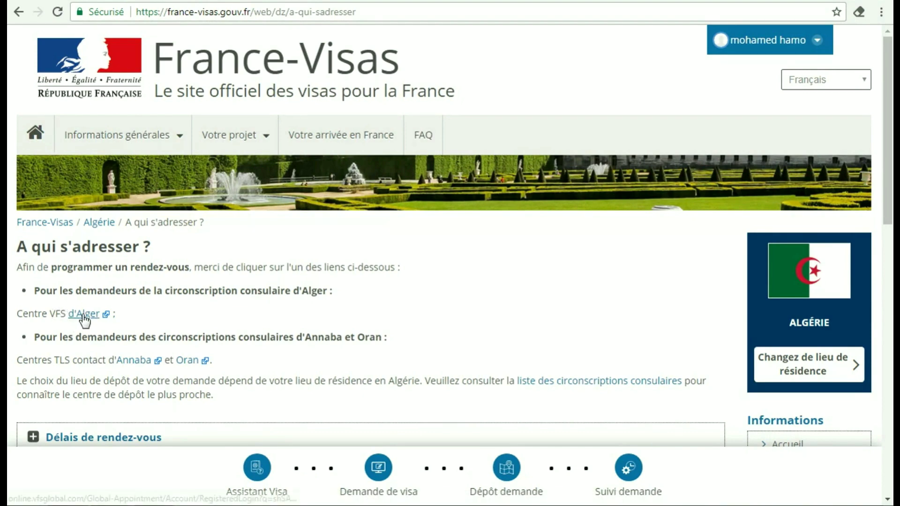
{"action": "left_click", "coordinate": [83, 315]}
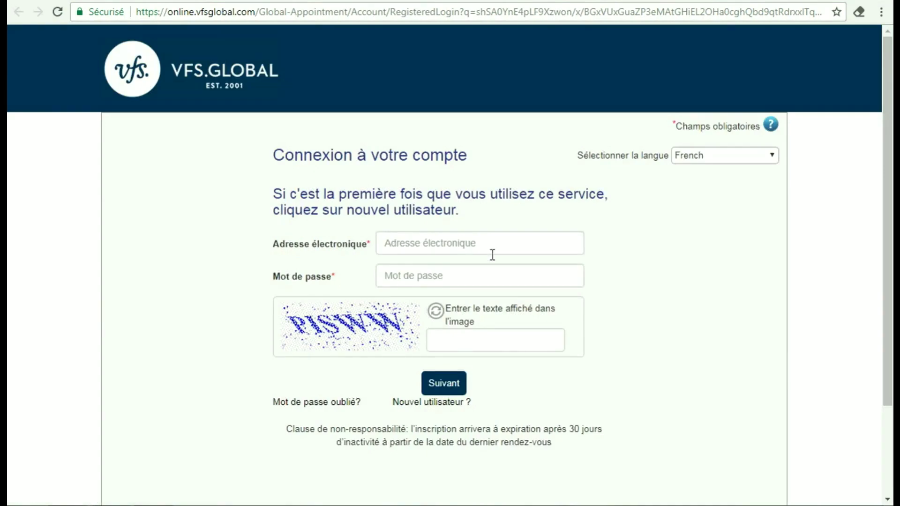
Register as a new VFS Global user with the applicant's name, e-mail, phone, password and captcha
{"action": "scroll", "coordinate": [887, 131], "scroll_direction": "down", "scroll_amount": 3}
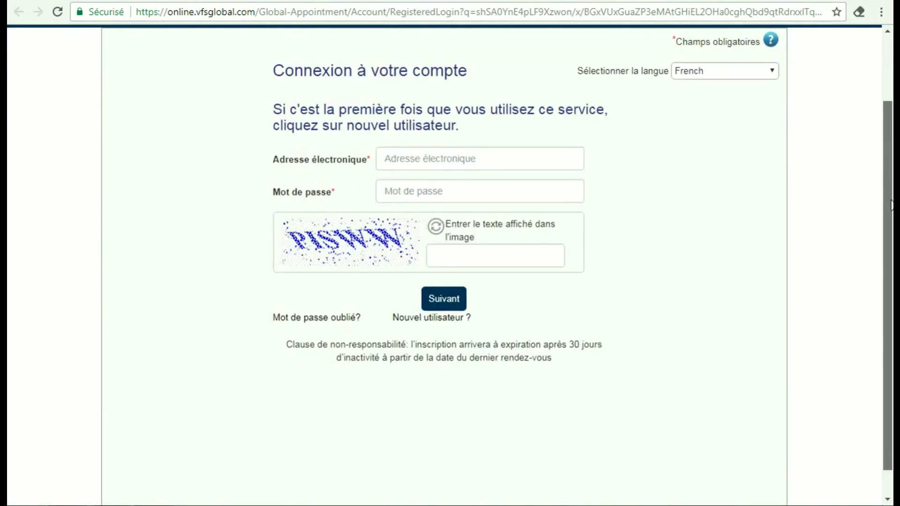
{"action": "scroll", "coordinate": [887, 132], "scroll_direction": "up", "scroll_amount": 3}
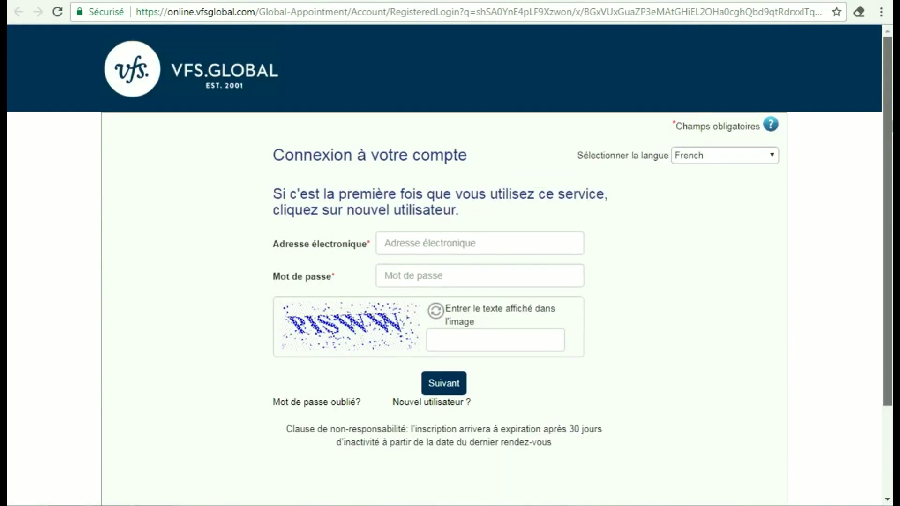
{"action": "left_click", "coordinate": [425, 407]}
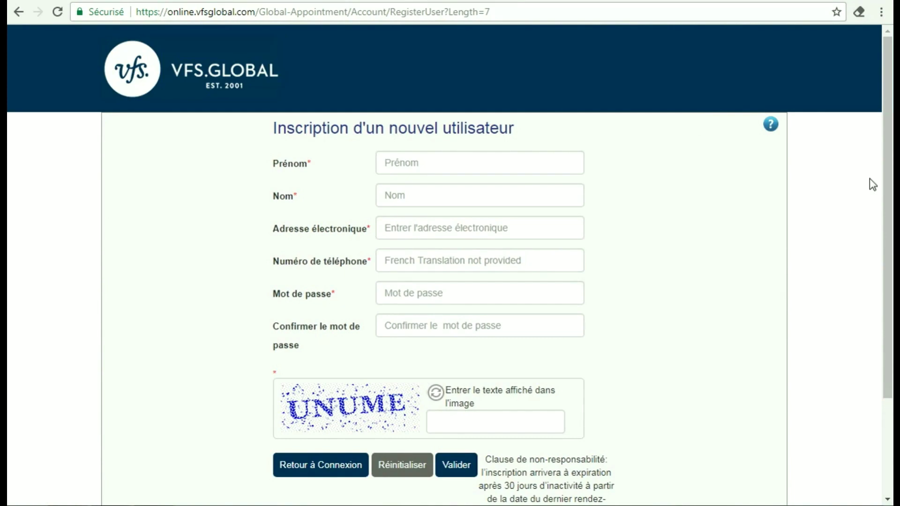
{"action": "mouse_move", "coordinate": [888, 150]}
{"action": "left_mouse_down"}
{"action": "mouse_move", "coordinate": [888, 183]}
{"action": "mouse_move", "coordinate": [889, 152]}
{"action": "left_mouse_up"}
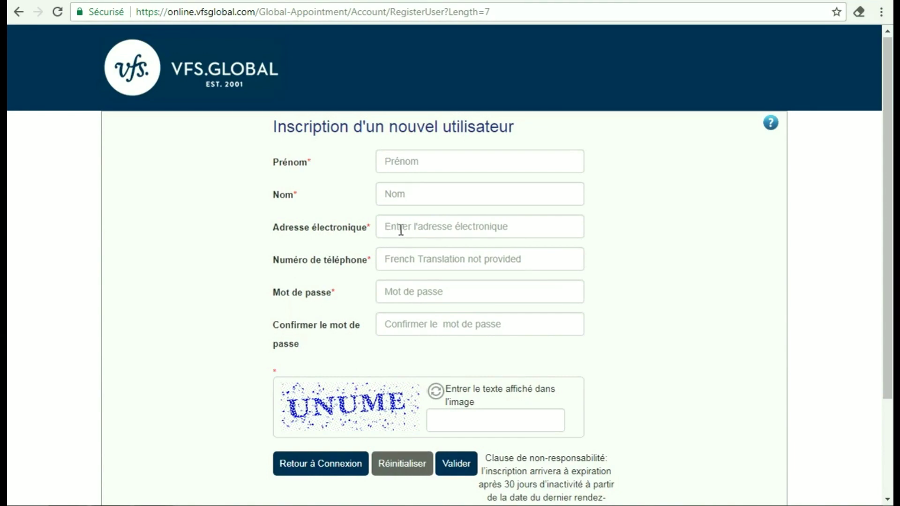
{"action": "mouse_move", "coordinate": [395, 261]}
{"action": "left_click", "coordinate": [454, 467]}
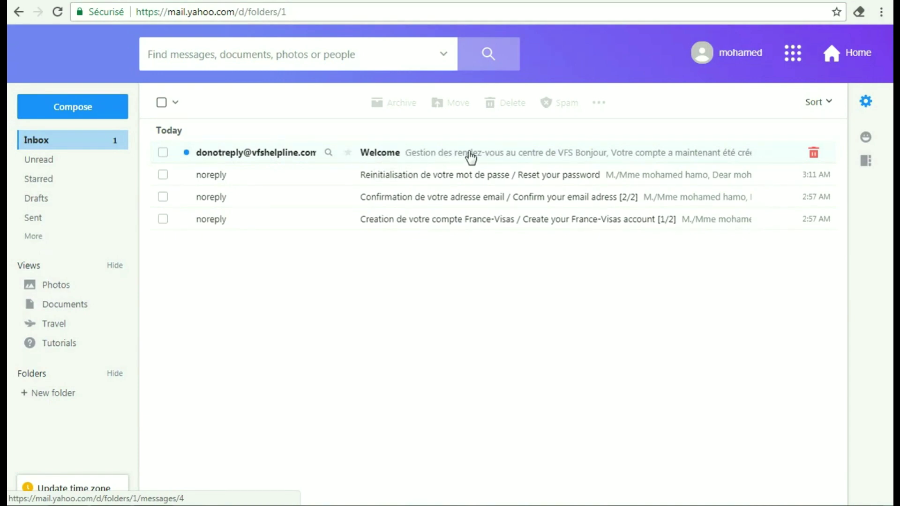
Open the VFS Global Welcome email and use its 'Activer le compte' link
{"action": "left_click", "coordinate": [472, 157]}
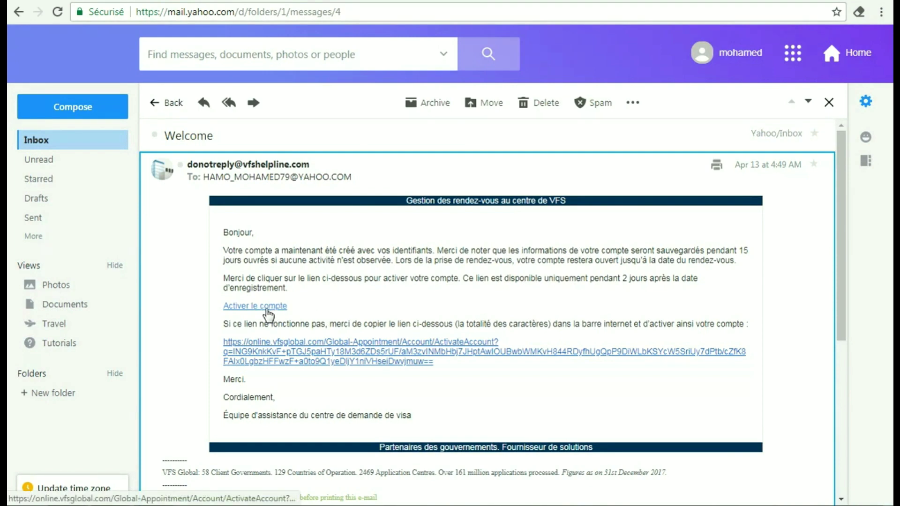
{"action": "left_click", "coordinate": [265, 309]}
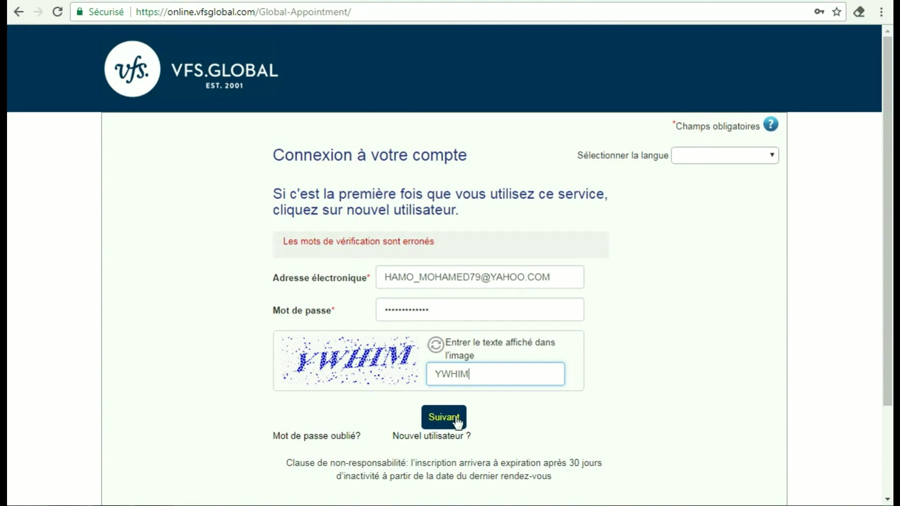
Sign in to VFS Global with the account e-mail, password and captcha
{"action": "left_click", "coordinate": [443, 422]}
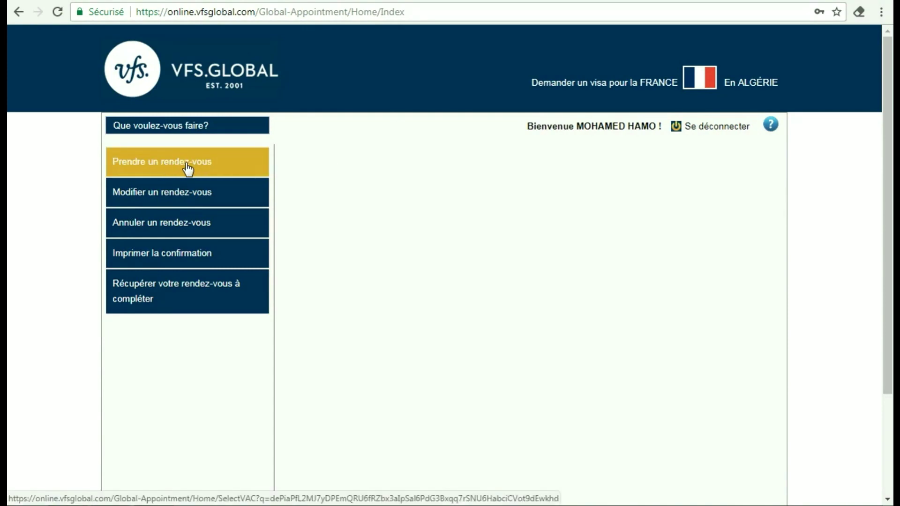
Start a new appointment and check Court séjour availability at the Alger centre
{"action": "left_click", "coordinate": [168, 164]}
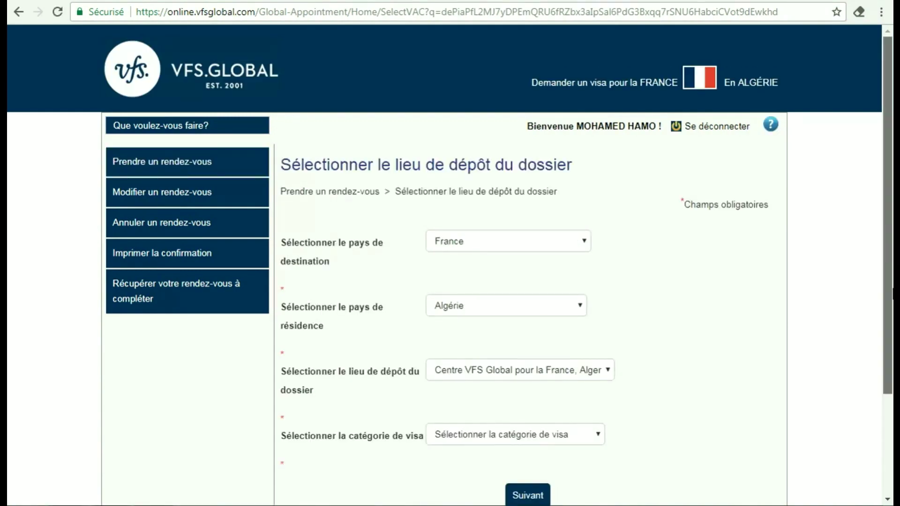
{"action": "scroll", "coordinate": [893, 293], "scroll_direction": "down", "scroll_amount": 2}
{"action": "scroll", "coordinate": [892, 237], "scroll_direction": "up", "scroll_amount": 2}
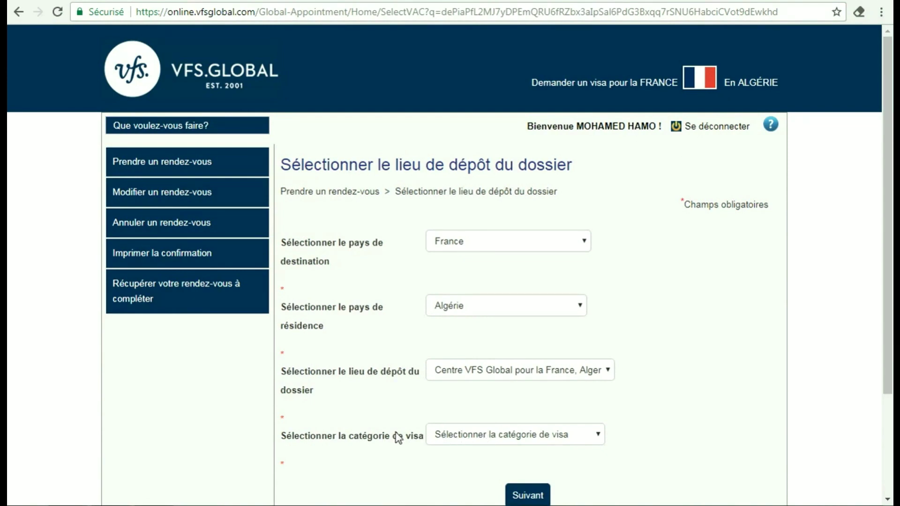
{"action": "left_click", "coordinate": [585, 441]}
{"action": "left_click", "coordinate": [890, 323]}
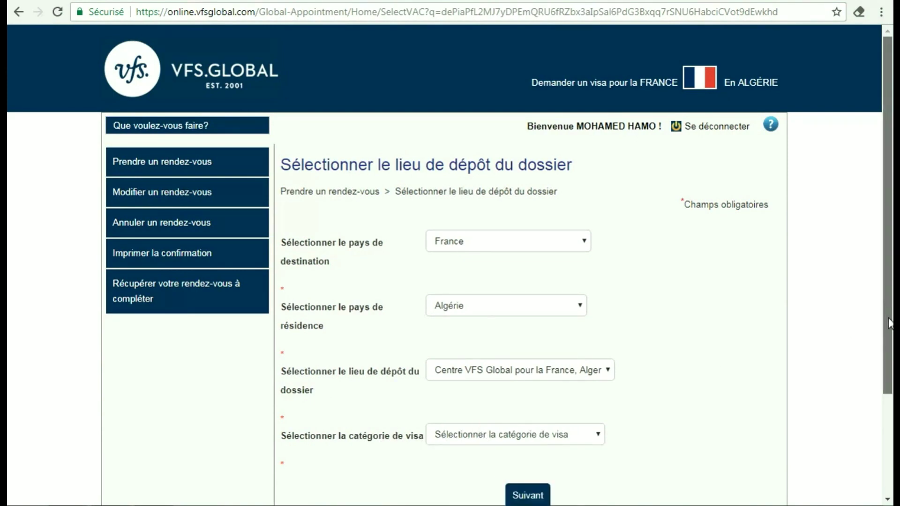
{"action": "left_click_drag", "start_coordinate": [889, 323], "coordinate": [889, 356]}
{"action": "left_click", "coordinate": [589, 390]}
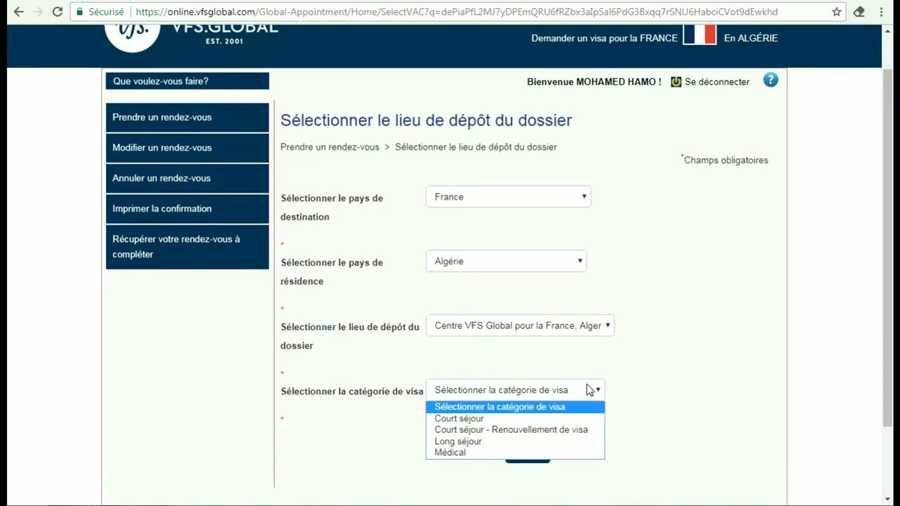
{"action": "left_click", "coordinate": [484, 419]}
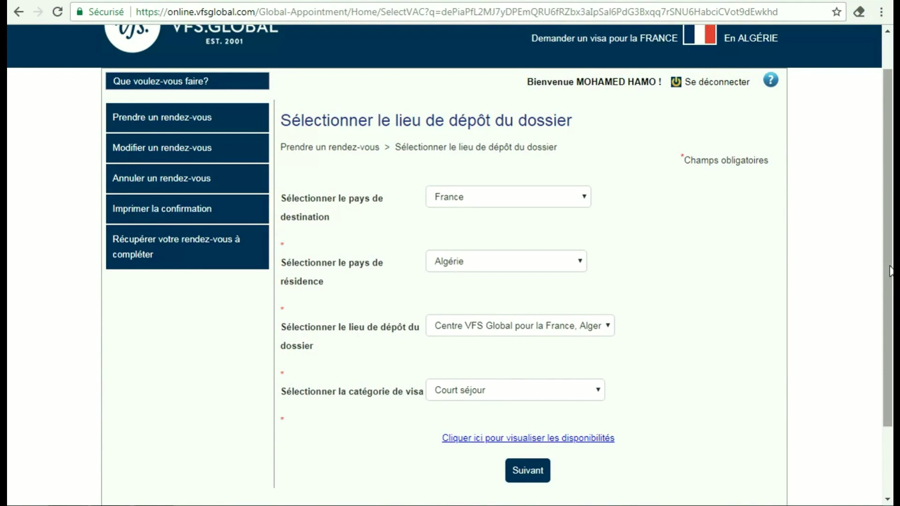
{"action": "scroll", "coordinate": [891, 271], "scroll_direction": "down", "scroll_amount": 2}
{"action": "left_click", "coordinate": [583, 349]}
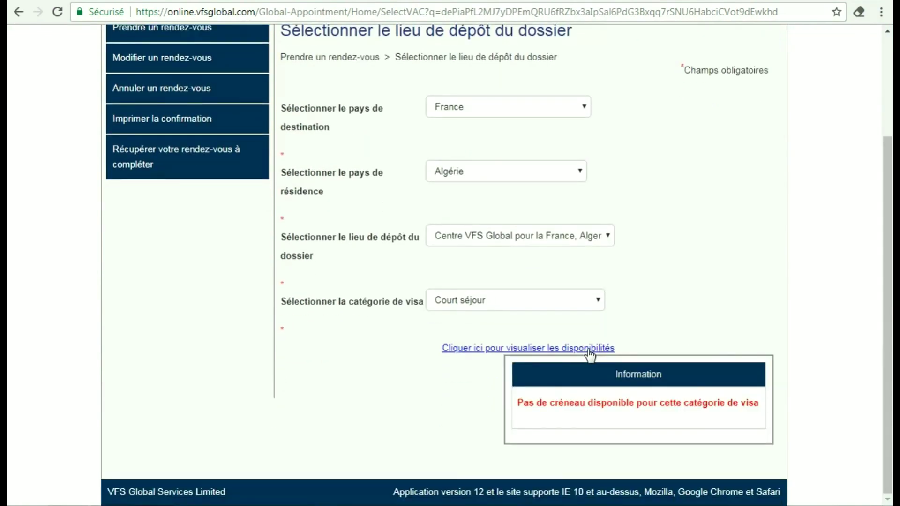
{"action": "left_click", "coordinate": [589, 350]}
Switch the visa category to Long séjour, check availability and continue to the applicant list
{"action": "left_click", "coordinate": [590, 303]}
{"action": "left_click", "coordinate": [515, 351]}
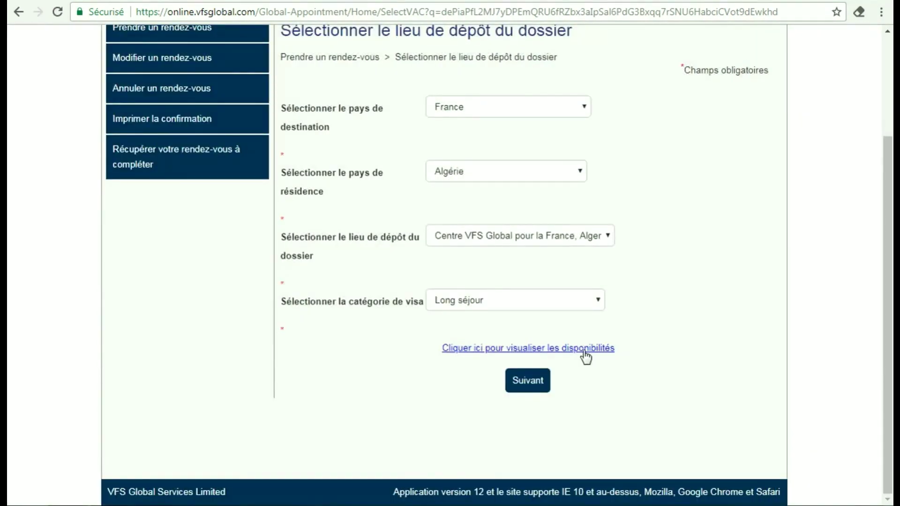
{"action": "left_click", "coordinate": [552, 350]}
{"action": "left_click", "coordinate": [526, 382]}
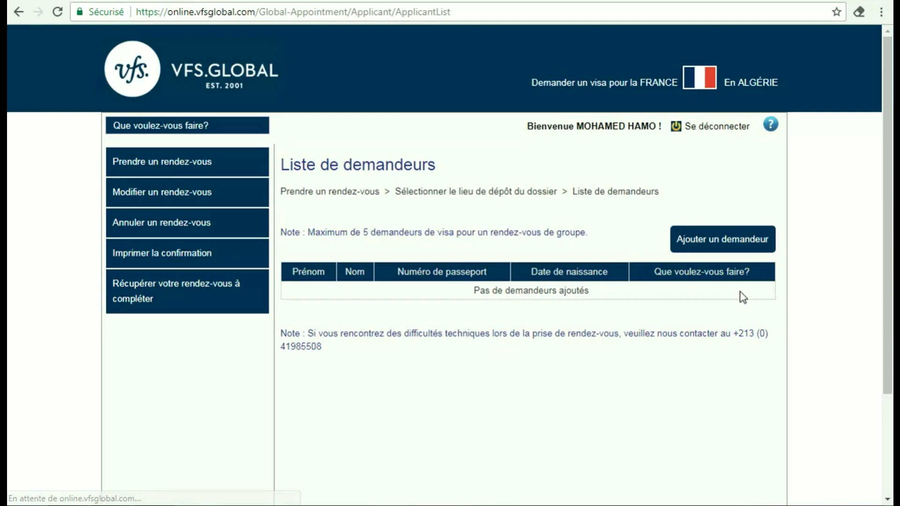
Add an applicant with passport number, birth date, nationality and sex filled in
{"action": "scroll", "coordinate": [888, 178], "scroll_direction": "down", "scroll_amount": 3}
{"action": "scroll", "coordinate": [888, 178], "scroll_direction": "up", "scroll_amount": 3}
{"action": "scroll", "coordinate": [893, 170], "scroll_direction": "down", "scroll_amount": 1}
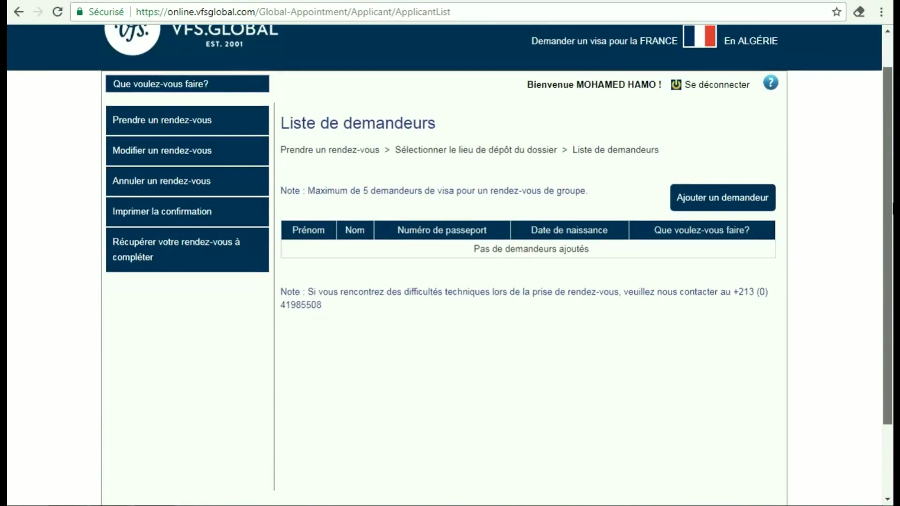
{"action": "left_click", "coordinate": [721, 205]}
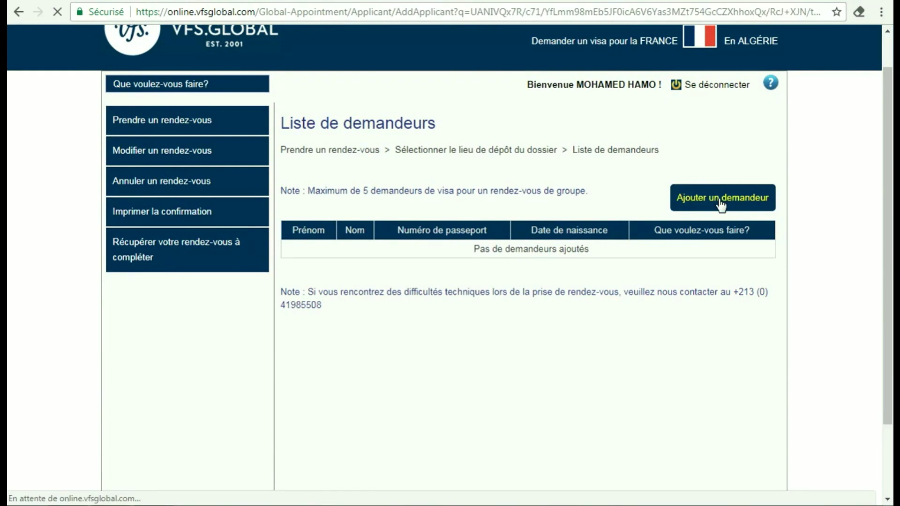
{"action": "left_click_drag", "start_coordinate": [889, 176], "coordinate": [889, 237]}
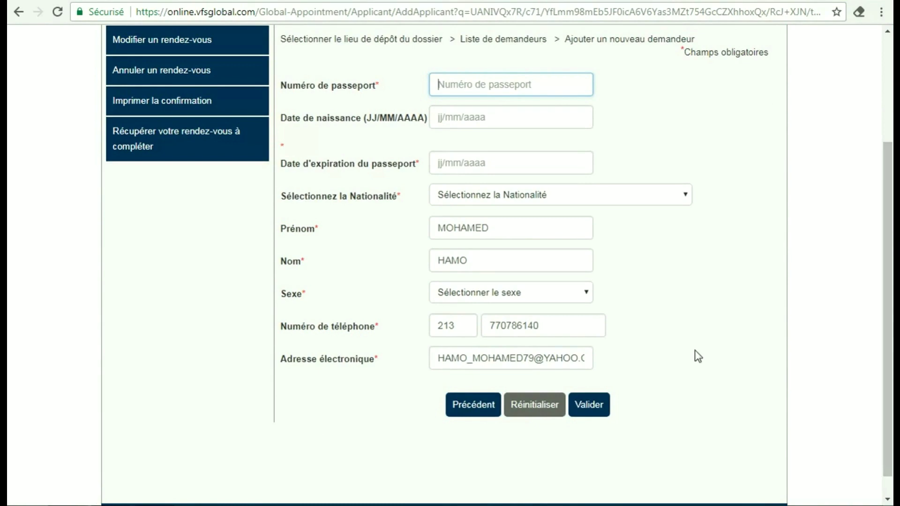
{"action": "left_click", "coordinate": [598, 407]}
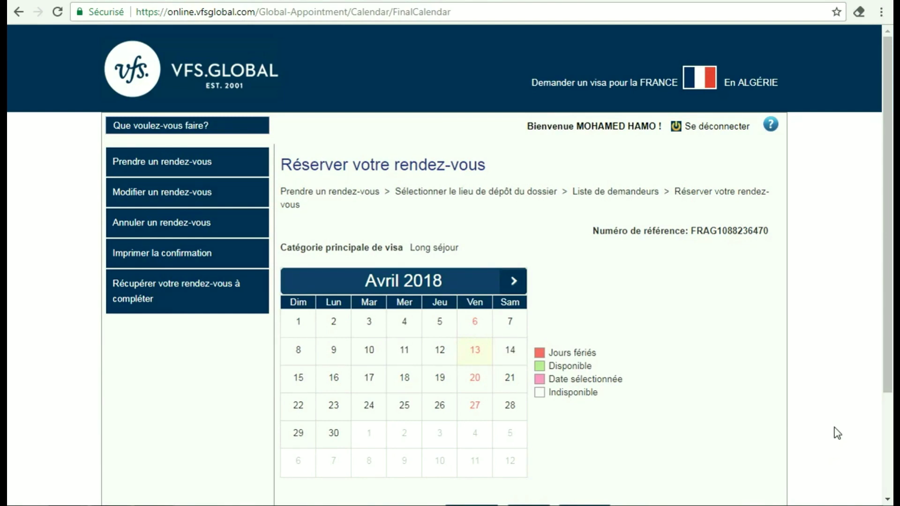
Advance the calendar through Mai to Juin 2018 and confirm an available 12–14 June date
{"action": "mouse_move", "coordinate": [890, 305]}
{"action": "left_mouse_down"}
{"action": "mouse_move", "coordinate": [892, 417]}
{"action": "mouse_move", "coordinate": [892, 300]}
{"action": "left_mouse_up"}
{"action": "left_click", "coordinate": [514, 282]}
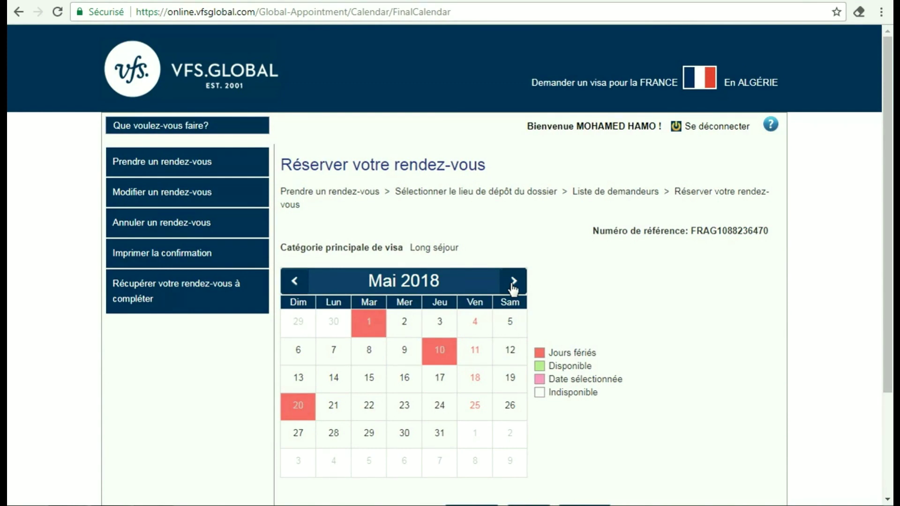
{"action": "left_click", "coordinate": [513, 286]}
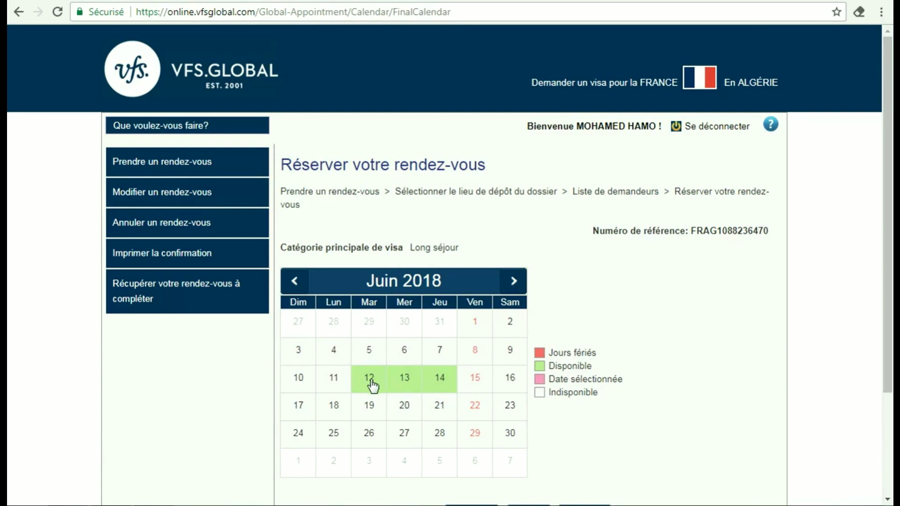
{"action": "left_click_drag", "start_coordinate": [884, 255], "coordinate": [891, 307]}
{"action": "left_click", "coordinate": [586, 438]}
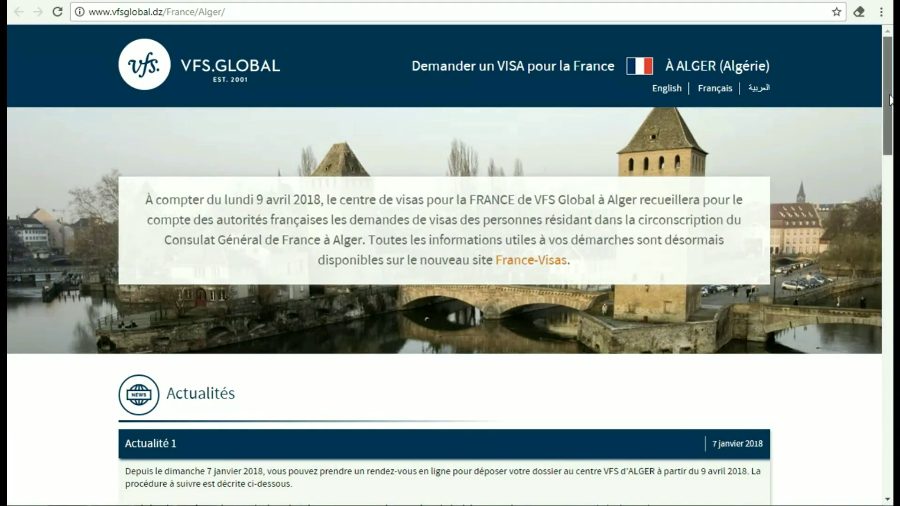
Reopen the Étape 2 section and scroll to the 27-euro CPA payment slip instructions
{"action": "scroll", "coordinate": [889, 96], "scroll_direction": "down", "scroll_amount": 3}
{"action": "scroll", "coordinate": [888, 94], "scroll_direction": "down", "scroll_amount": 7}
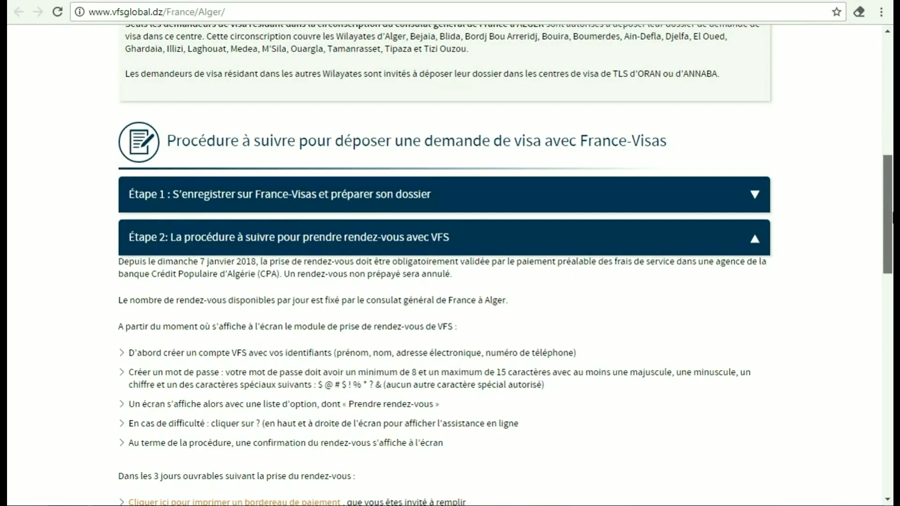
{"action": "left_click", "coordinate": [698, 242]}
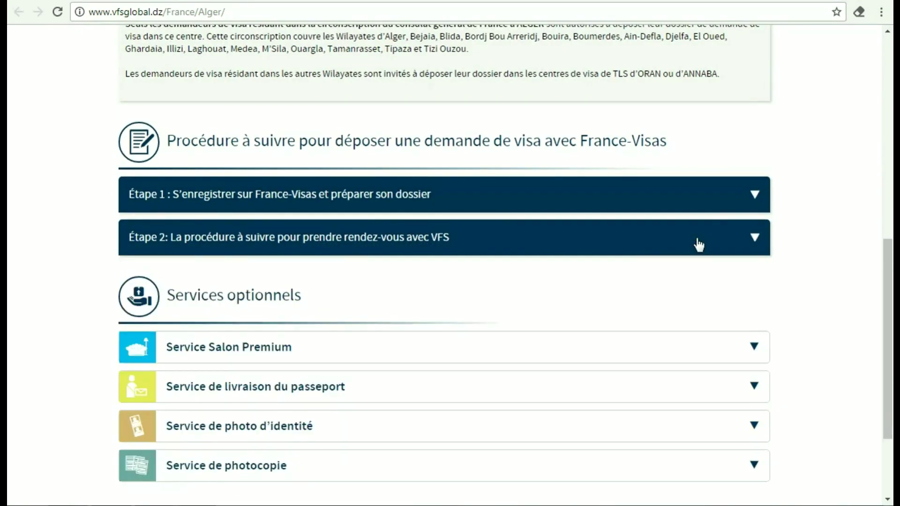
{"action": "left_click", "coordinate": [671, 242]}
{"action": "scroll", "coordinate": [356, 106], "scroll_direction": "down", "scroll_amount": 7}
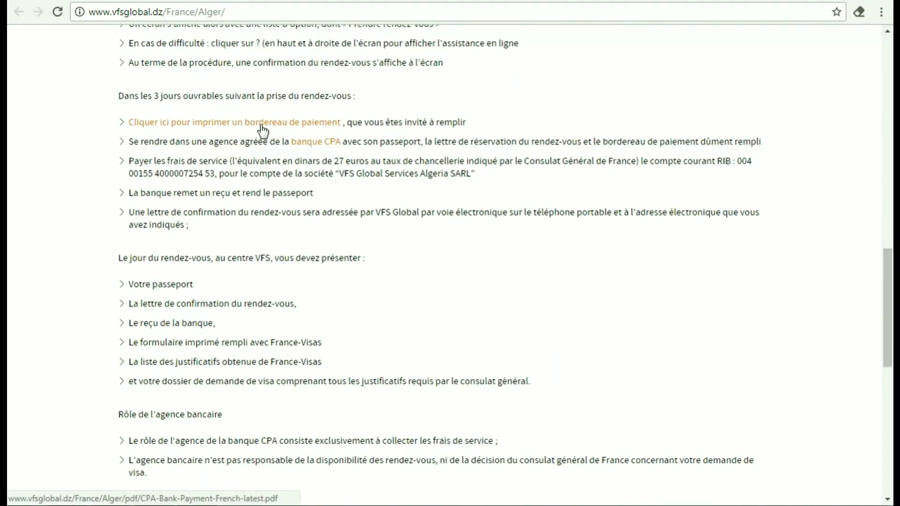
Open the CPA payment slip PDF for 3600,00 DZD in Adobe Reader, then return to Chrome
{"action": "left_click", "coordinate": [288, 123]}
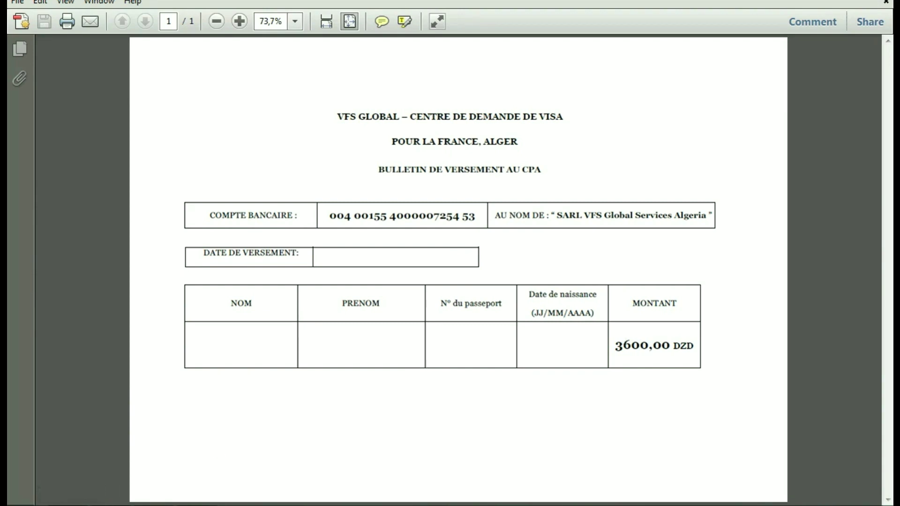
{"action": "left_click", "coordinate": [99, 505]}
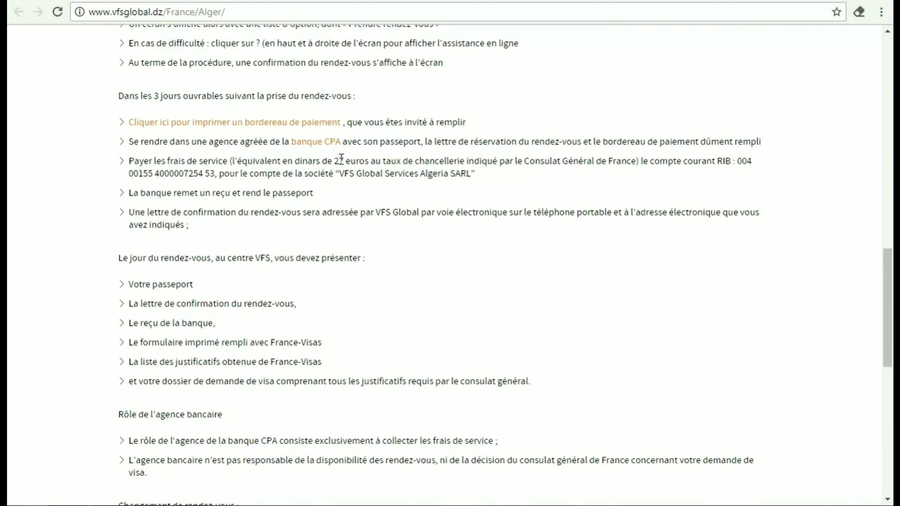